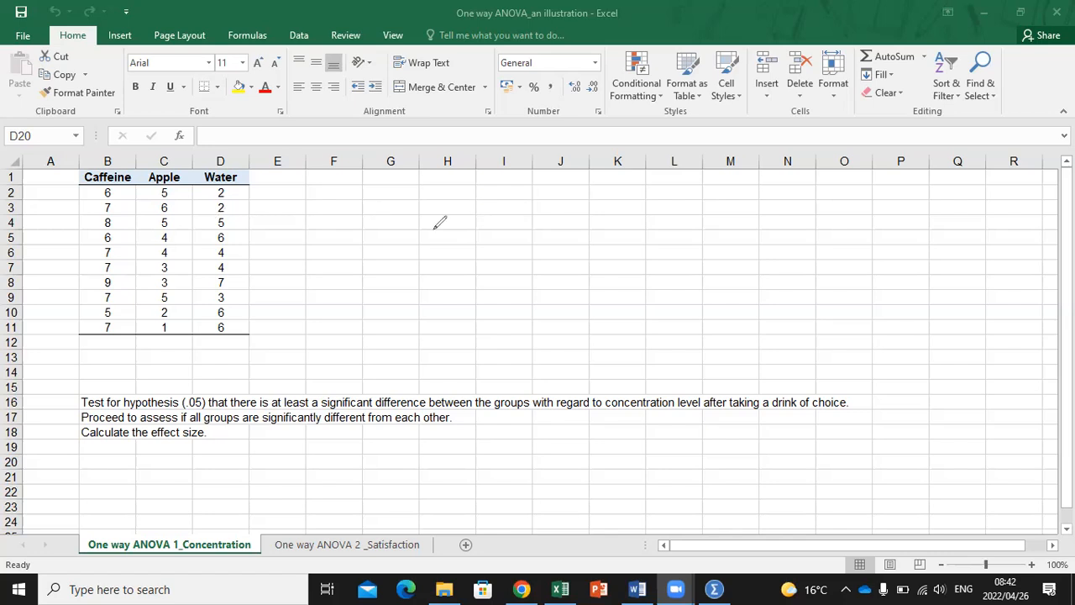
# Step: Handwrite the null hypothesis H0: μ1 = μ2 = μ3 in the blank area beside the data table
pyautogui.moveTo(387, 210); pyautogui.dragTo(387, 267)
pyautogui.moveTo(414, 215); pyautogui.dragTo(413, 284)
pyautogui.moveTo(388, 241)
pyautogui.mouseDown()
pyautogui.moveTo(417, 241)
pyautogui.moveTo(458, 281)
pyautogui.moveTo(425, 274)
pyautogui.mouseUp()
pyautogui.click(483, 279)
pyautogui.click(483, 229)
pyautogui.moveTo(506, 276)
pyautogui.mouseDown()
pyautogui.moveTo(532, 254)
pyautogui.moveTo(534, 285)
pyautogui.moveTo(564, 237)
pyautogui.moveTo(564, 286)
pyautogui.moveTo(581, 296)
pyautogui.mouseUp()
pyautogui.moveTo(602, 257)
pyautogui.mouseDown()
pyautogui.moveTo(640, 257)
pyautogui.moveTo(659, 308)
pyautogui.moveTo(708, 298)
pyautogui.moveTo(750, 270)
pyautogui.moveTo(714, 300)
pyautogui.moveTo(727, 317)
pyautogui.mouseUp()
pyautogui.click(724, 270)
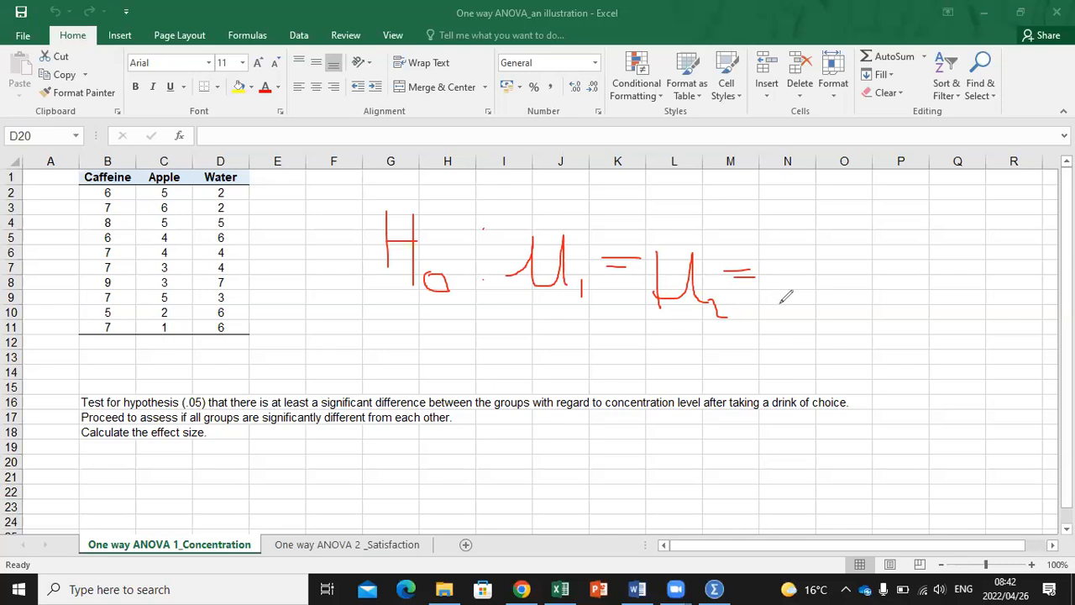
pyautogui.moveTo(780, 303); pyautogui.dragTo(779, 232)
pyautogui.moveTo(783, 298)
pyautogui.mouseDown()
pyautogui.moveTo(815, 241)
pyautogui.moveTo(812, 308)
pyautogui.moveTo(832, 326)
pyautogui.mouseUp()
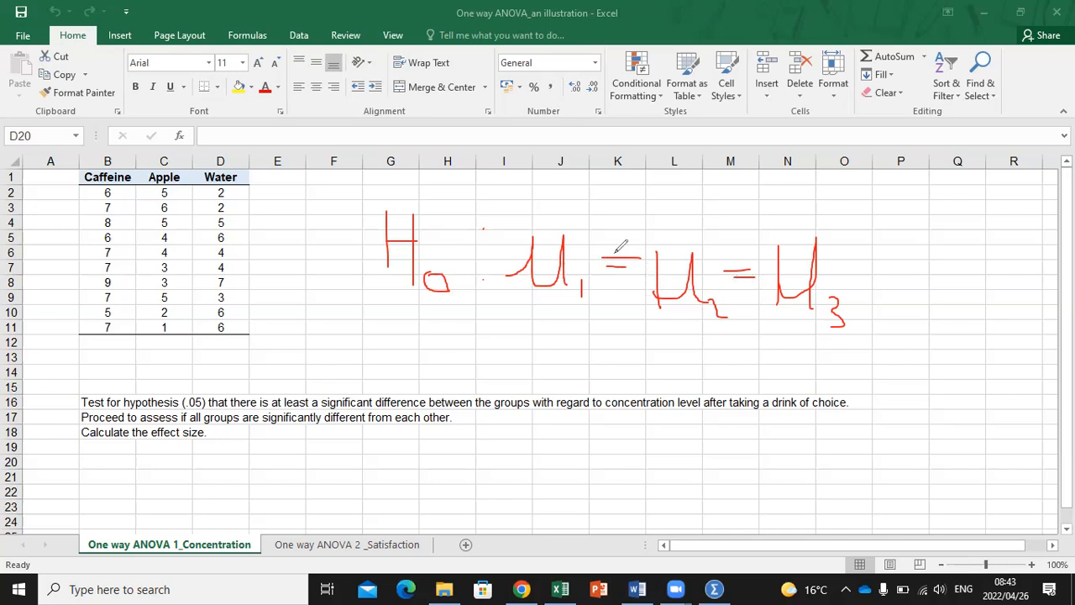
# Step: Try striking through both equals signs of the null hypothesis, undo those strokes, and strike through only the one between μ2 and μ3
pyautogui.moveTo(619, 248); pyautogui.dragTo(619, 280)
pyautogui.moveTo(753, 256); pyautogui.dragTo(736, 301)
pyautogui.hotkey('ctrl', 'z')
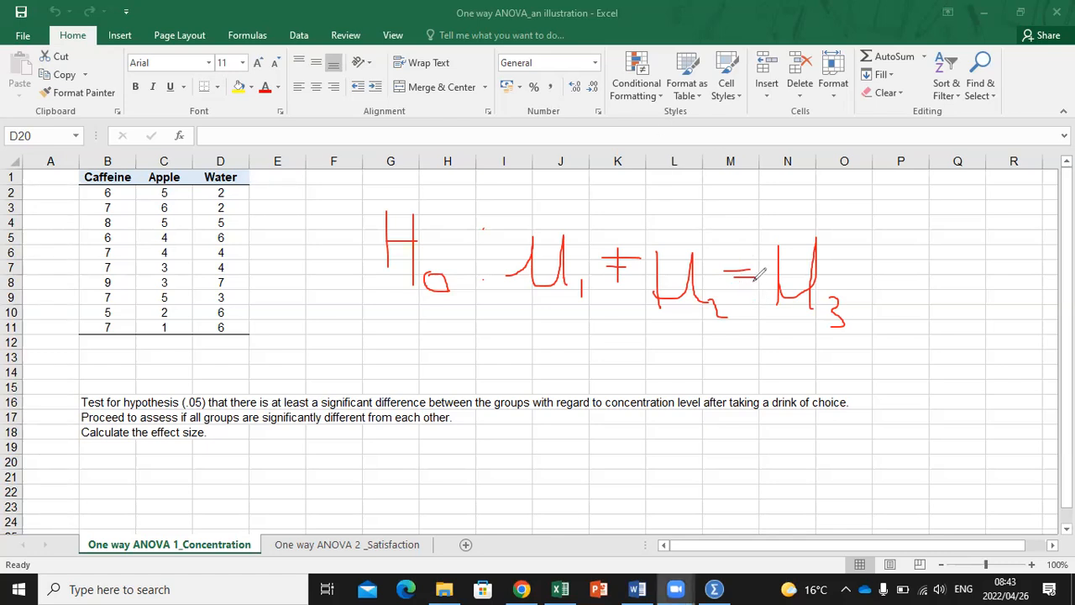
pyautogui.hotkey('ctrl', 'z')
pyautogui.moveTo(741, 260); pyautogui.dragTo(743, 284)
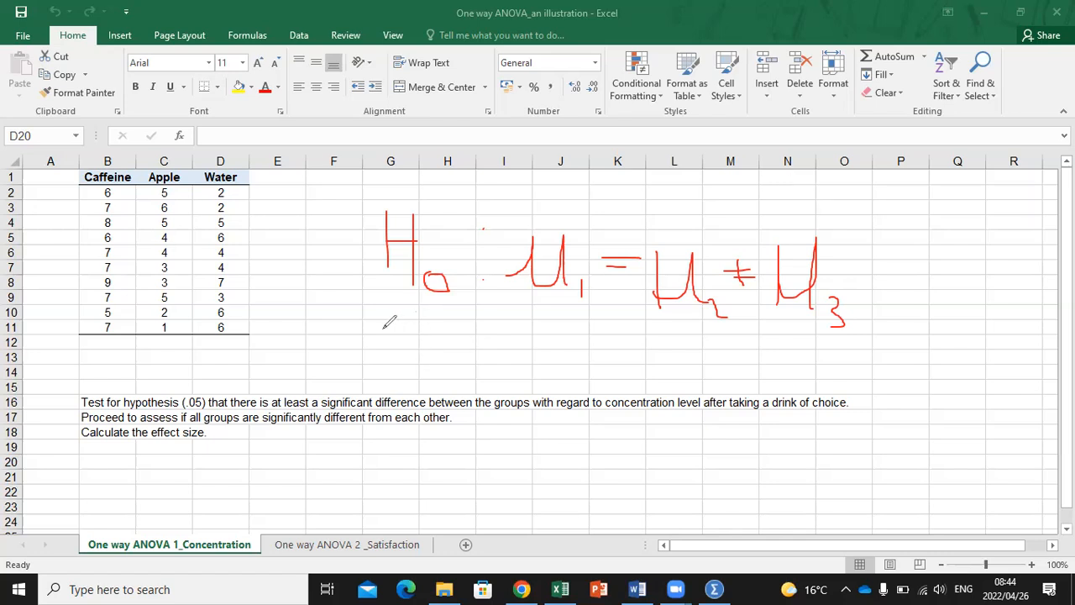
# Step: Handwrite the alternative hypothesis H1: μ1 ≠ μ2 ≠ μ3 below the null hypothesis, and erase all the annotations
pyautogui.moveTo(384, 328)
pyautogui.mouseDown()
pyautogui.moveTo(384, 395)
pyautogui.moveTo(408, 388)
pyautogui.moveTo(411, 363)
pyautogui.moveTo(427, 396)
pyautogui.mouseUp()
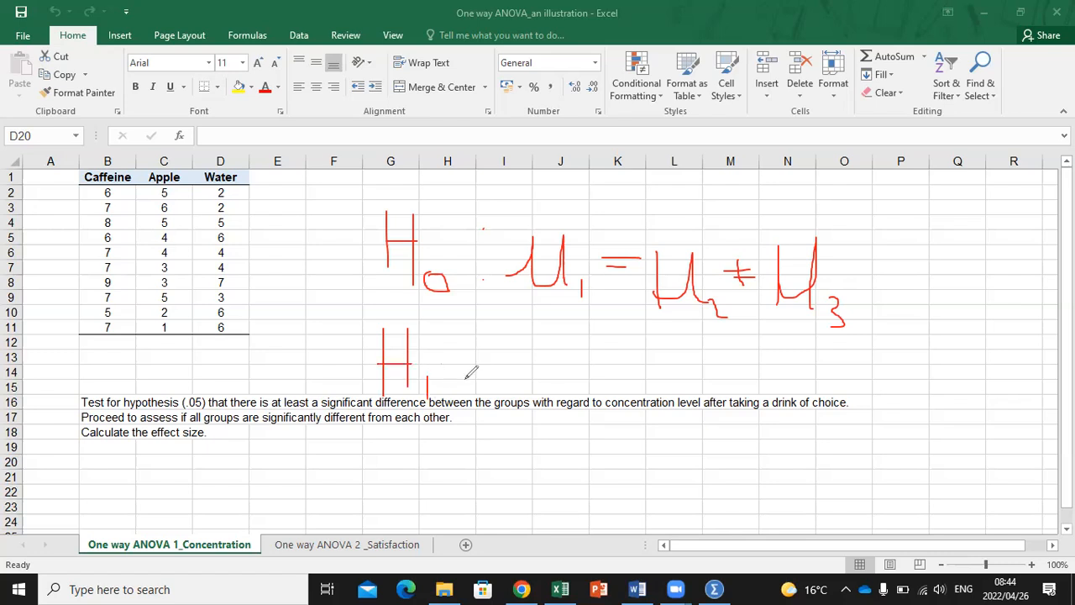
pyautogui.moveTo(513, 329)
pyautogui.mouseDown()
pyautogui.moveTo(493, 379)
pyautogui.moveTo(542, 317)
pyautogui.moveTo(561, 362)
pyautogui.moveTo(610, 339)
pyautogui.mouseUp()
pyautogui.moveTo(578, 354)
pyautogui.mouseDown()
pyautogui.moveTo(612, 353)
pyautogui.moveTo(603, 383)
pyautogui.mouseUp()
pyautogui.click(576, 367)
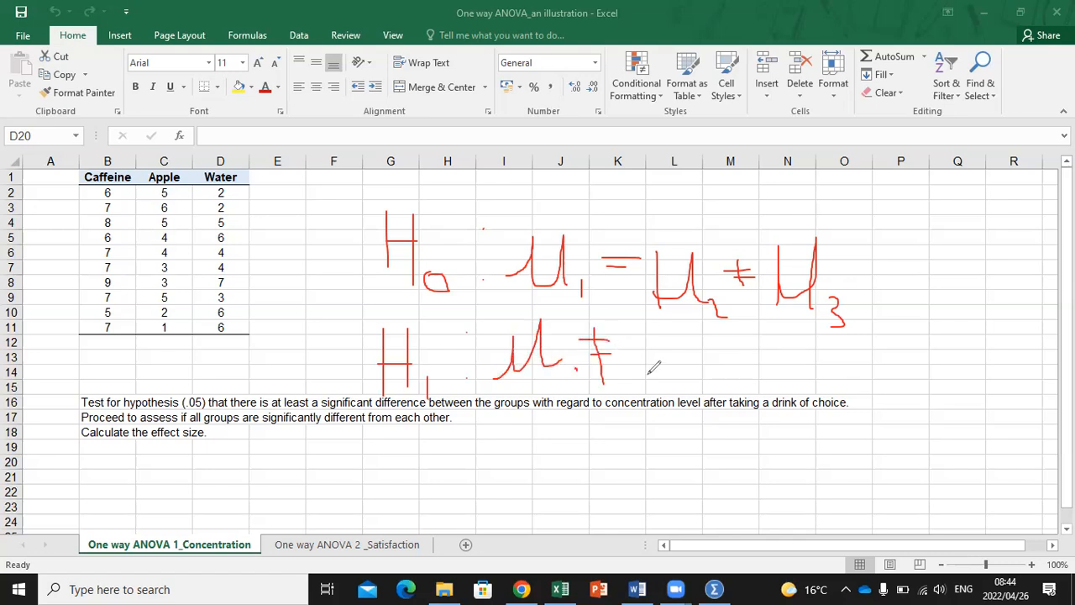
pyautogui.moveTo(645, 340)
pyautogui.mouseDown()
pyautogui.moveTo(631, 377)
pyautogui.moveTo(677, 329)
pyautogui.moveTo(707, 384)
pyautogui.mouseUp()
pyautogui.moveTo(712, 376)
pyautogui.mouseDown()
pyautogui.moveTo(727, 389)
pyautogui.moveTo(766, 354)
pyautogui.moveTo(804, 385)
pyautogui.moveTo(857, 378)
pyautogui.mouseUp()
pyautogui.moveTo(759, 342); pyautogui.dragTo(759, 384)
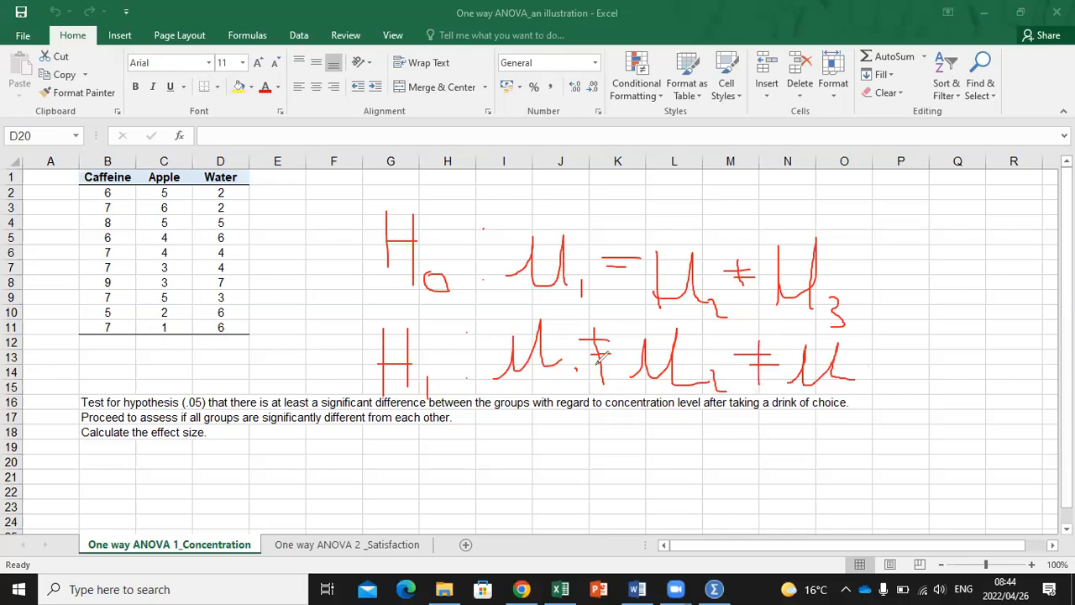
pyautogui.moveTo(859, 375)
pyautogui.mouseDown()
pyautogui.moveTo(877, 400)
pyautogui.moveTo(866, 412)
pyautogui.mouseUp()
pyautogui.press('e')
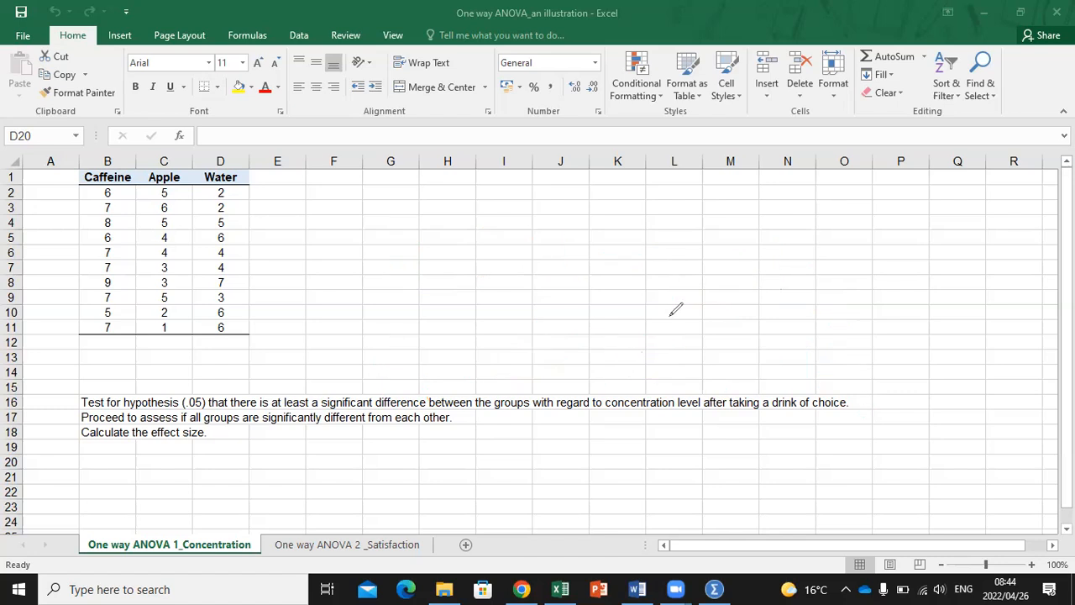
pyautogui.press('Escape')
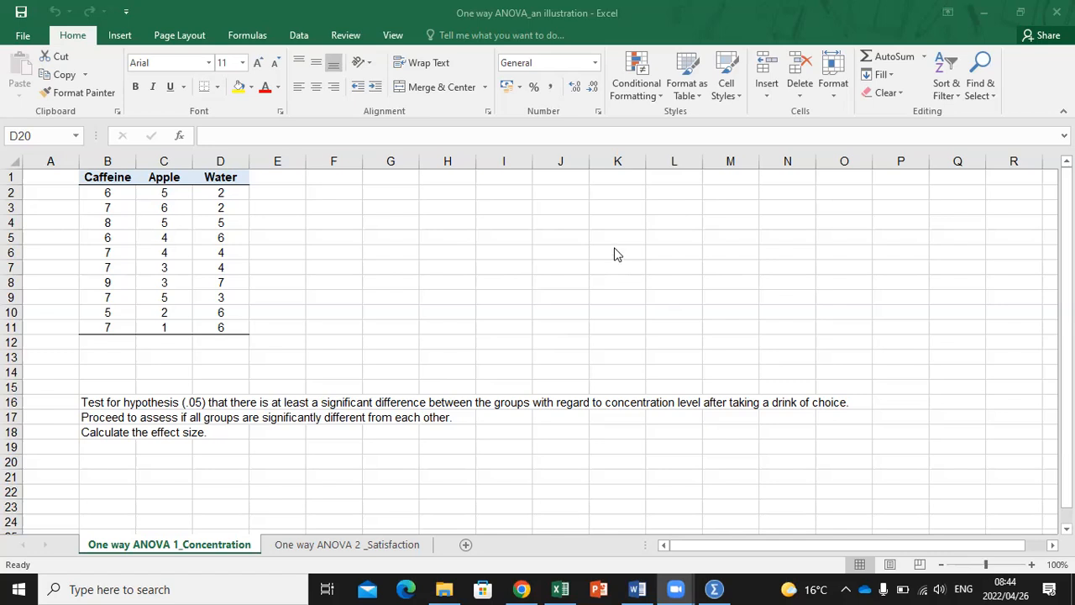
# Step: Open the data analysis tools and choose Anova: Single Factor
pyautogui.click(294, 41)
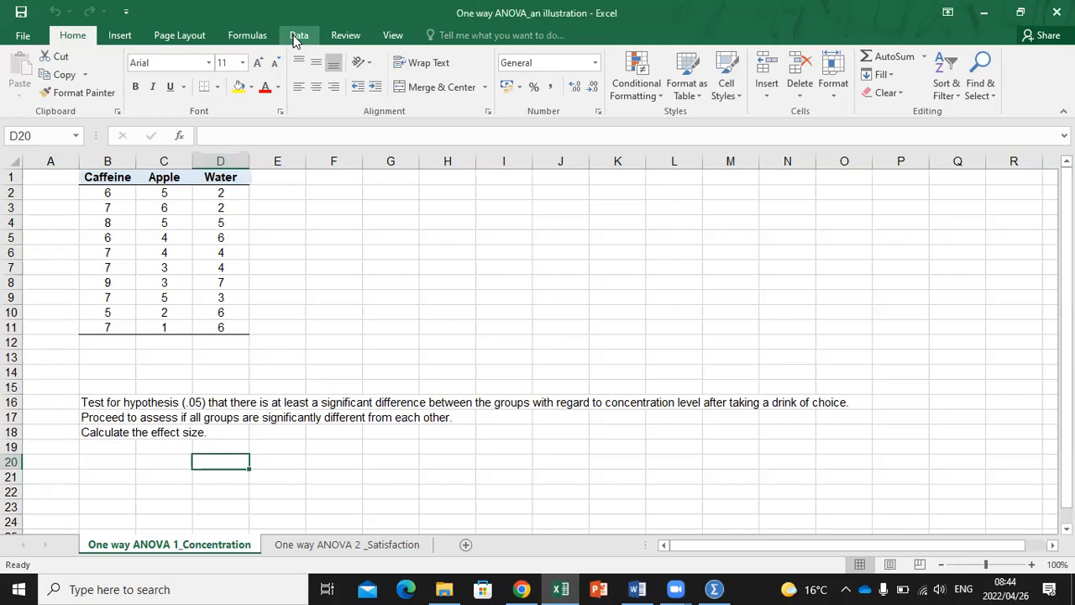
pyautogui.click(296, 39)
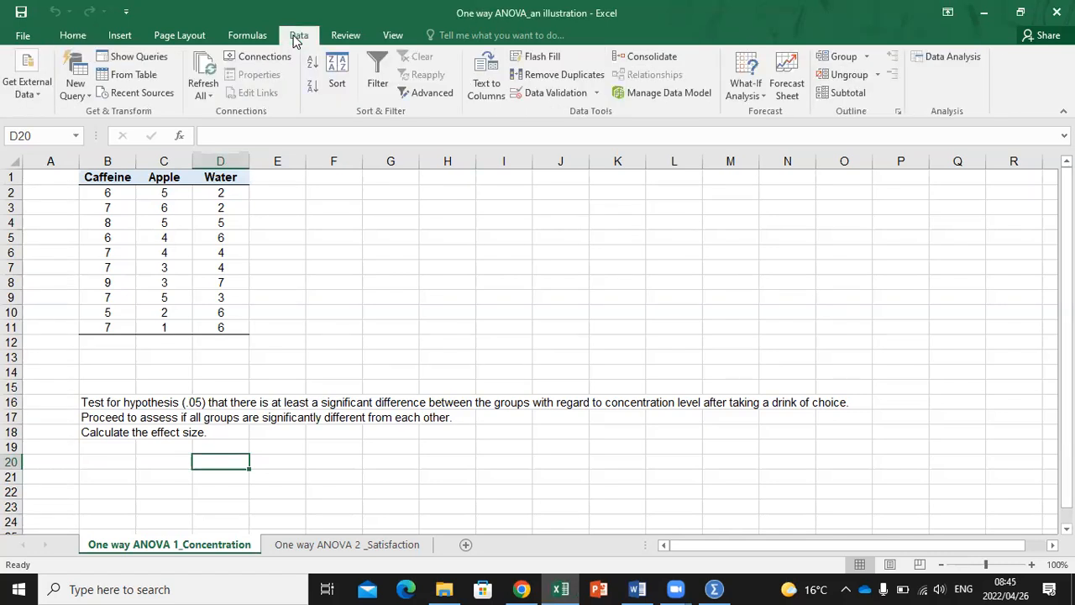
pyautogui.click(946, 58)
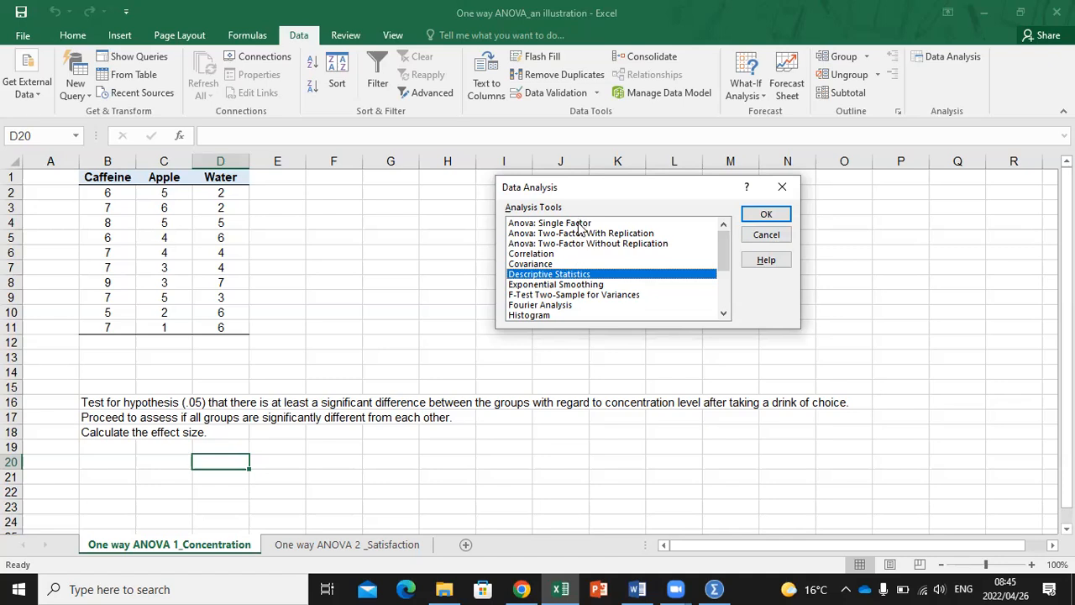
pyautogui.click(579, 224)
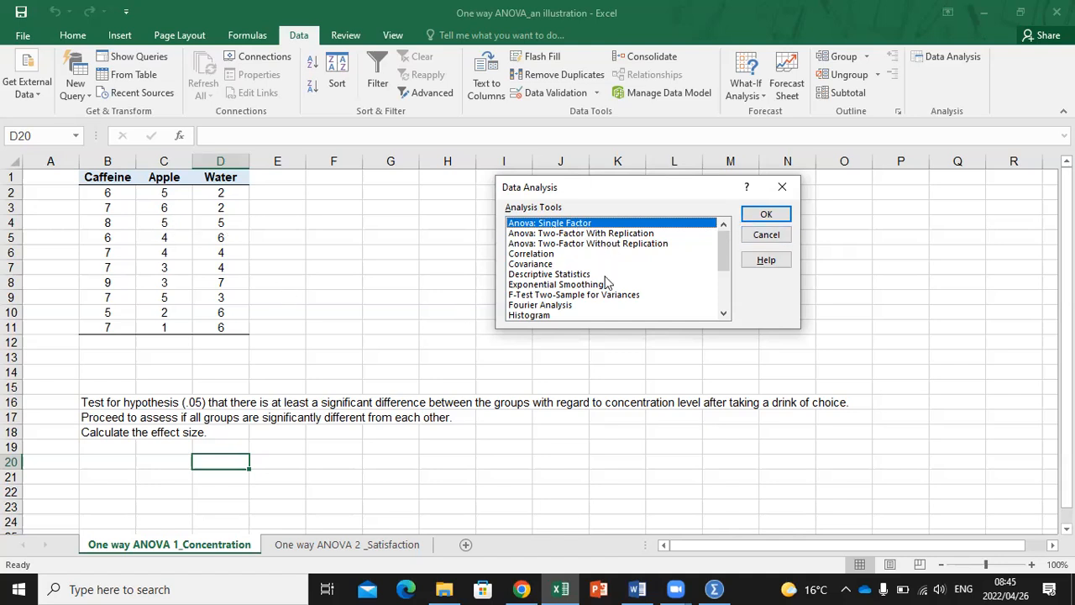
pyautogui.scroll(-3, 606, 282)
pyautogui.scroll(3, 606, 281)
pyautogui.scroll(-3, 607, 281)
pyautogui.scroll(3, 606, 281)
pyautogui.click(763, 213)
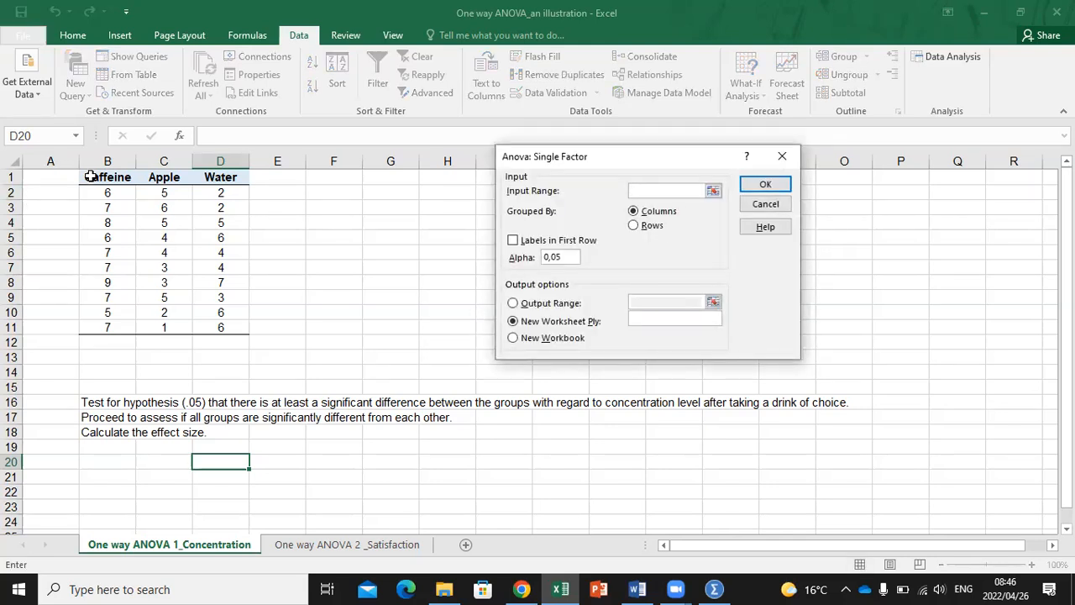
# Step: Run the single-factor ANOVA on range B1:D11 with labels in the first row, outputting to a new worksheet
pyautogui.moveTo(99, 181); pyautogui.dragTo(231, 329)
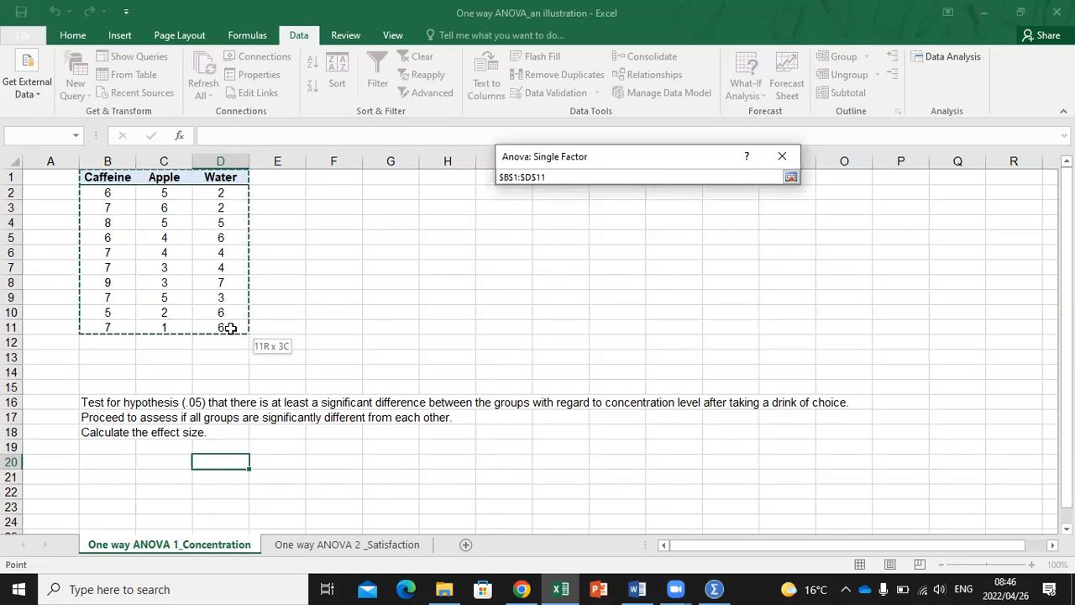
pyautogui.moveTo(231, 328); pyautogui.dragTo(231, 328)
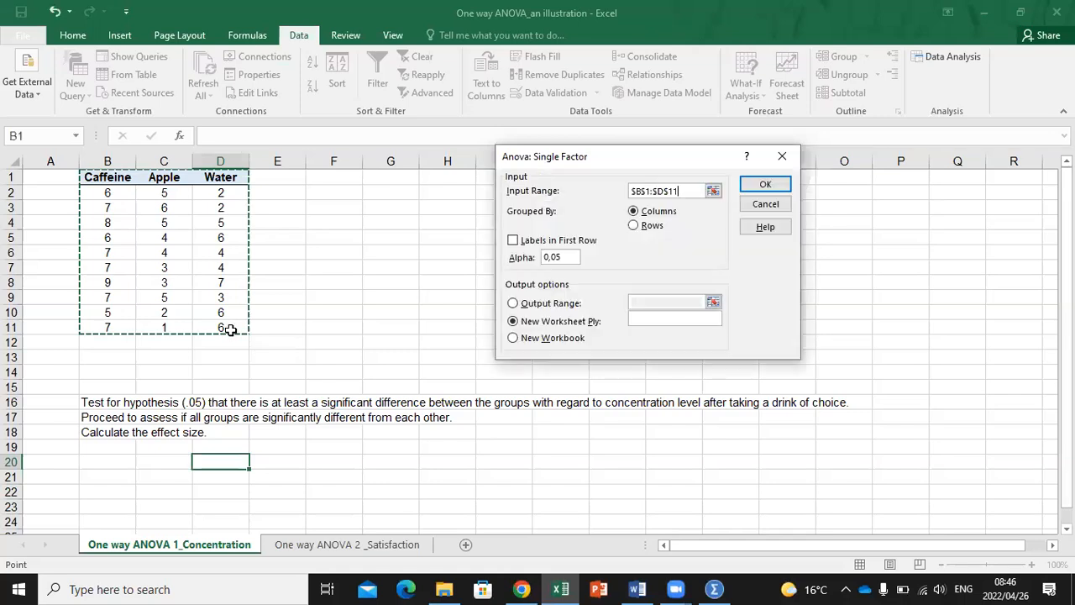
pyautogui.click(513, 241)
pyautogui.click(513, 241)
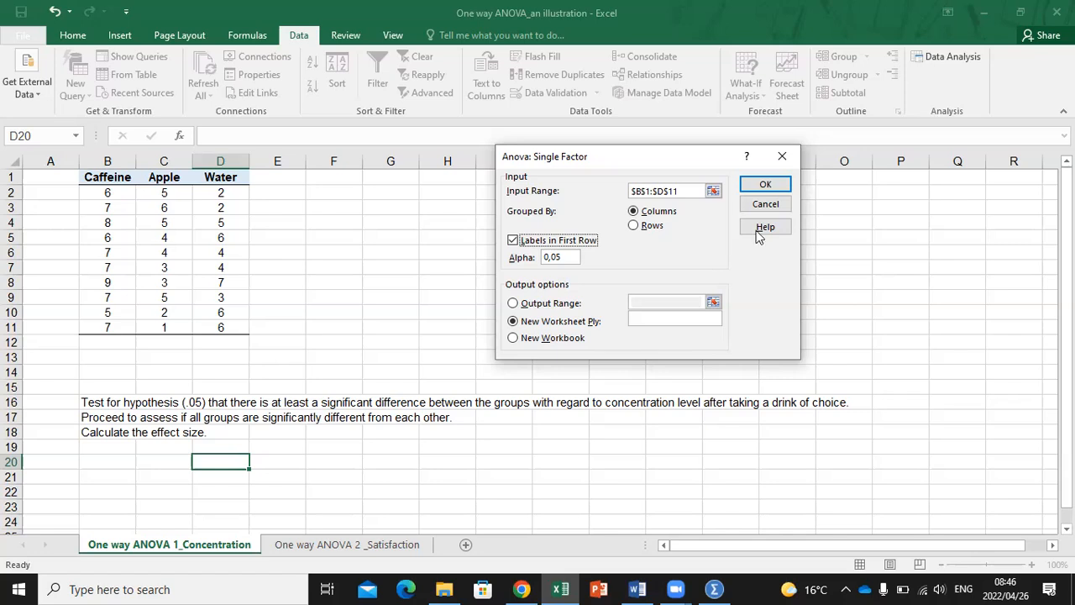
pyautogui.click(766, 186)
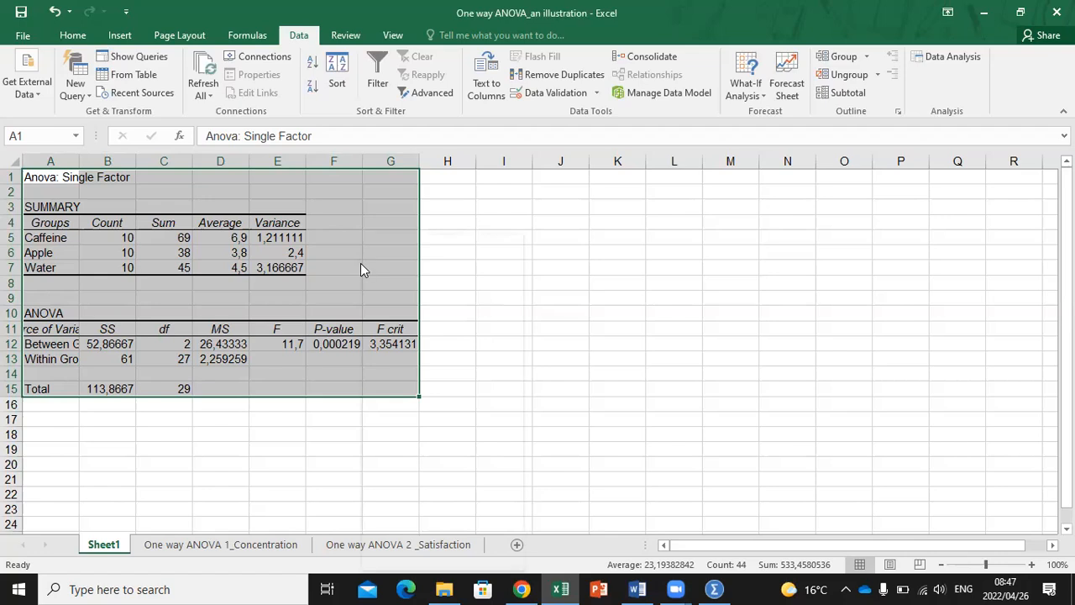
# Step: Format the whole ANOVA output, A1:G15, as Number with 2 decimal places
pyautogui.rightClick(361, 263)
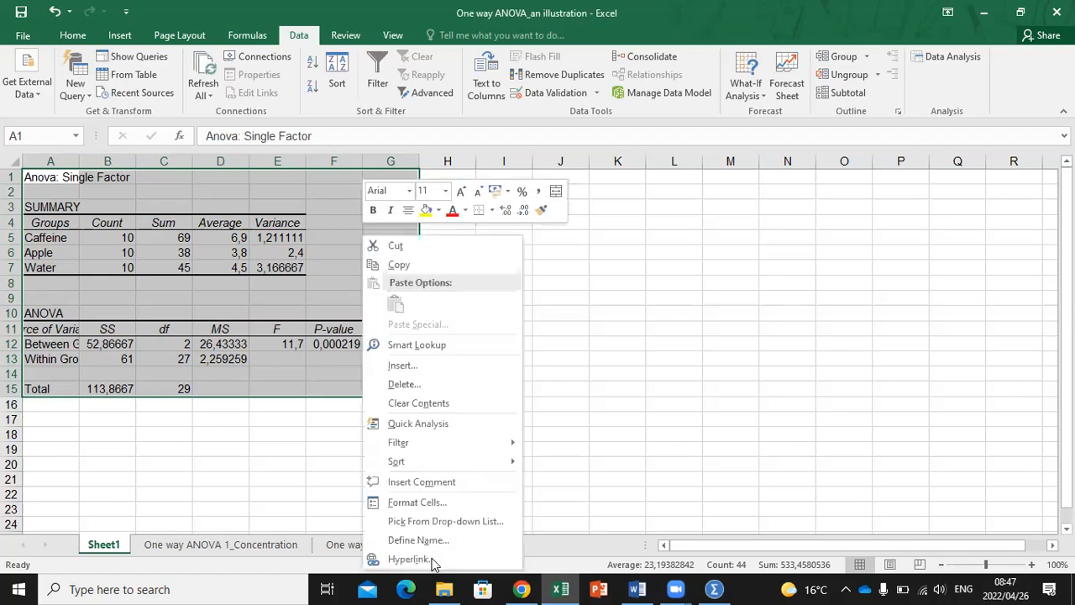
pyautogui.click(404, 502)
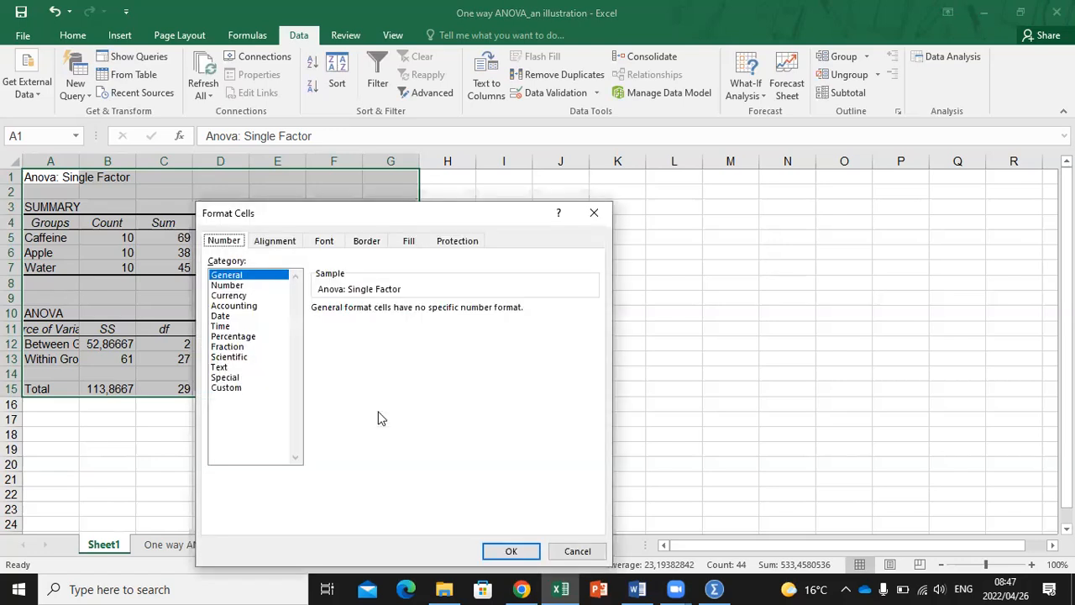
pyautogui.click(238, 285)
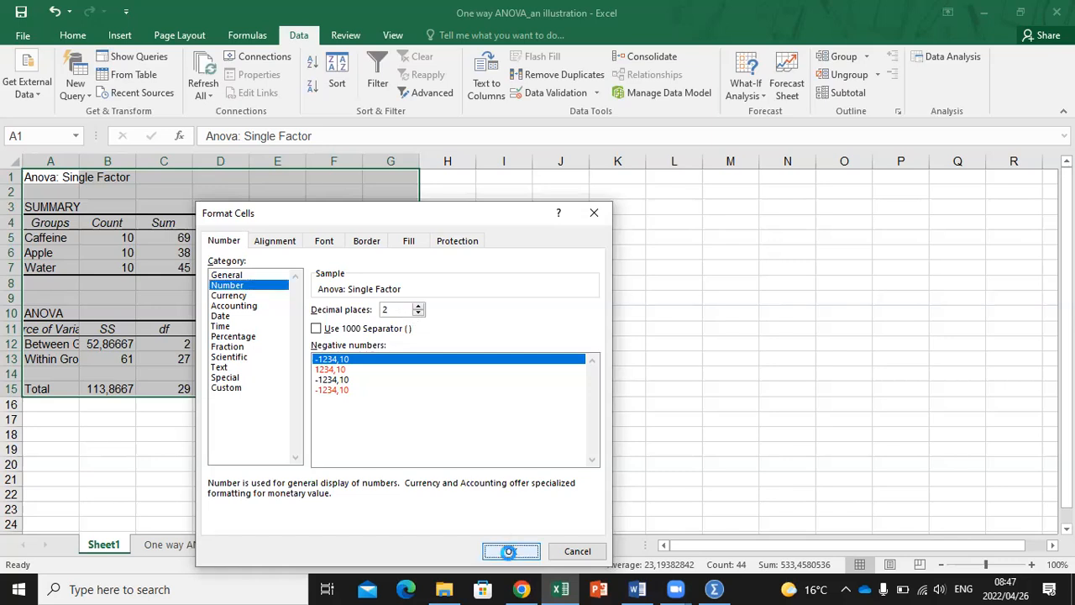
pyautogui.click(511, 553)
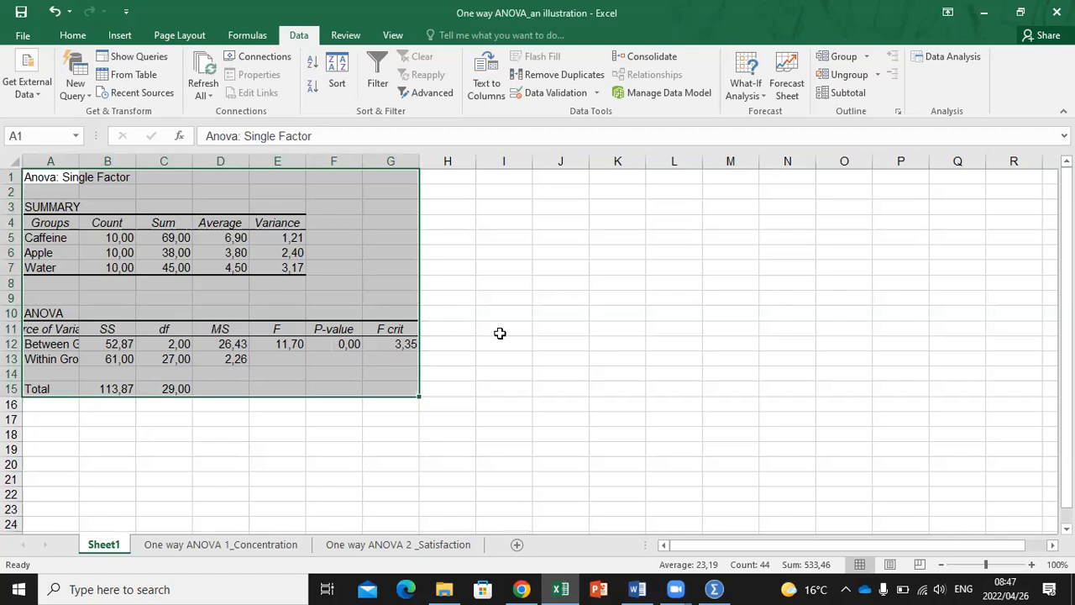
pyautogui.click(549, 346)
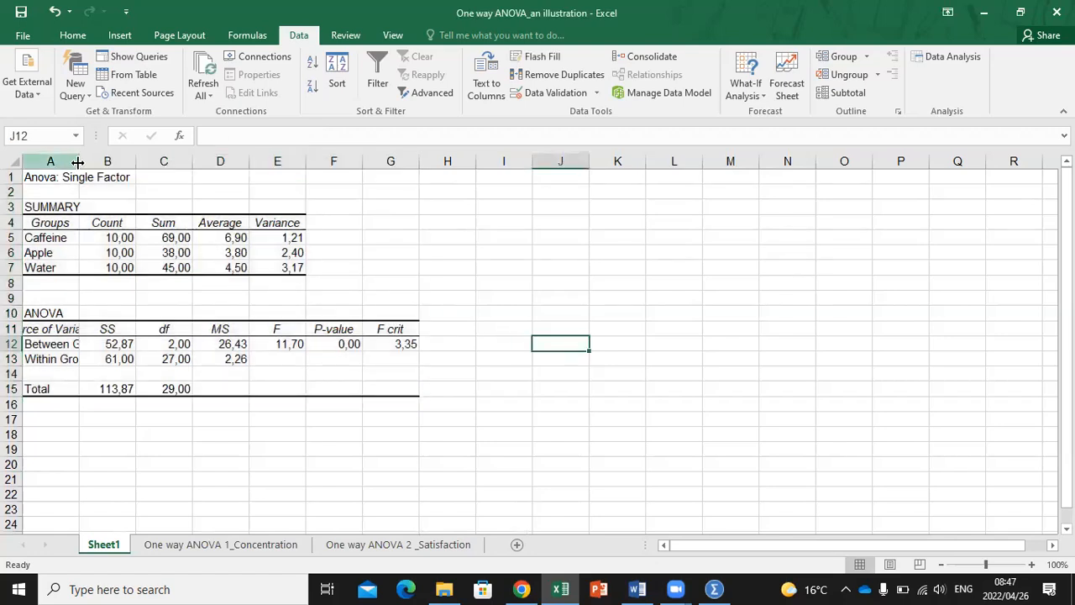
# Step: Widen column A to fit the source of variation labels and delete the blank row 14 above Total
pyautogui.moveTo(109, 166); pyautogui.dragTo(129, 174)
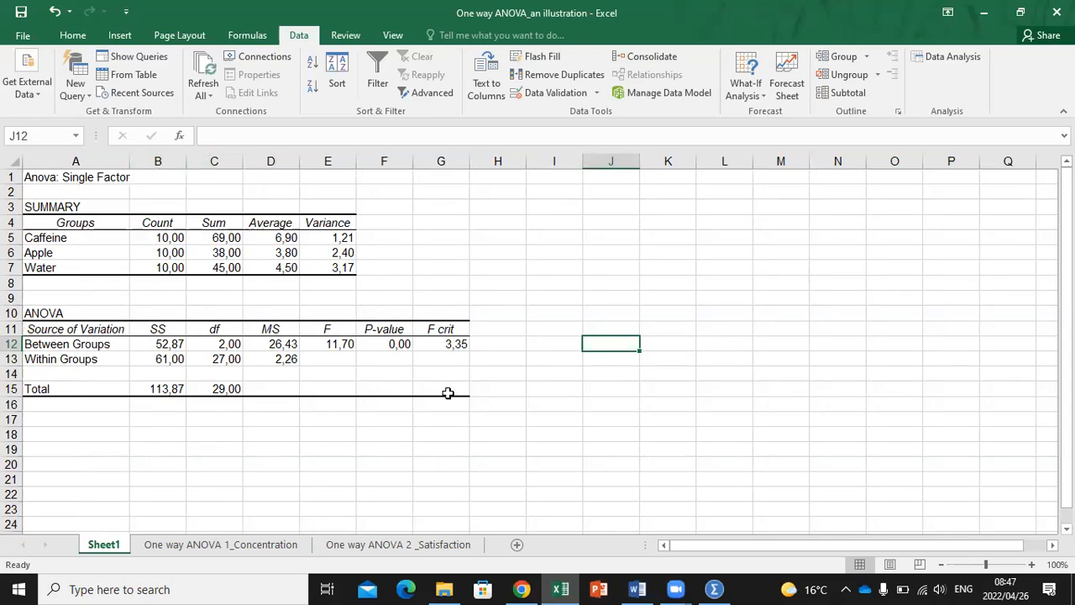
pyautogui.rightClick(12, 374)
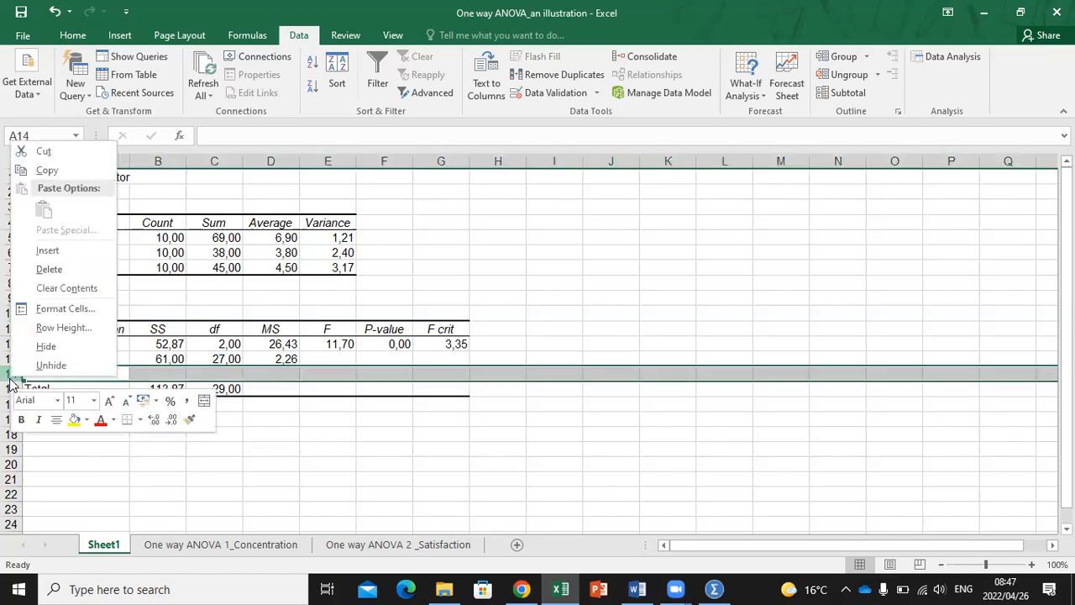
pyautogui.click(52, 269)
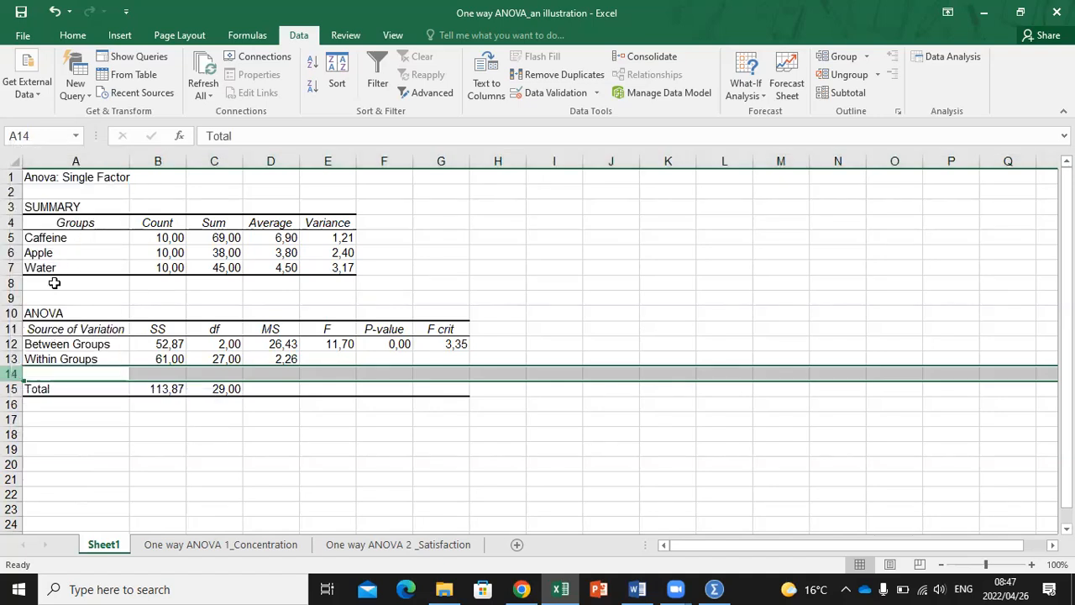
pyautogui.click(278, 456)
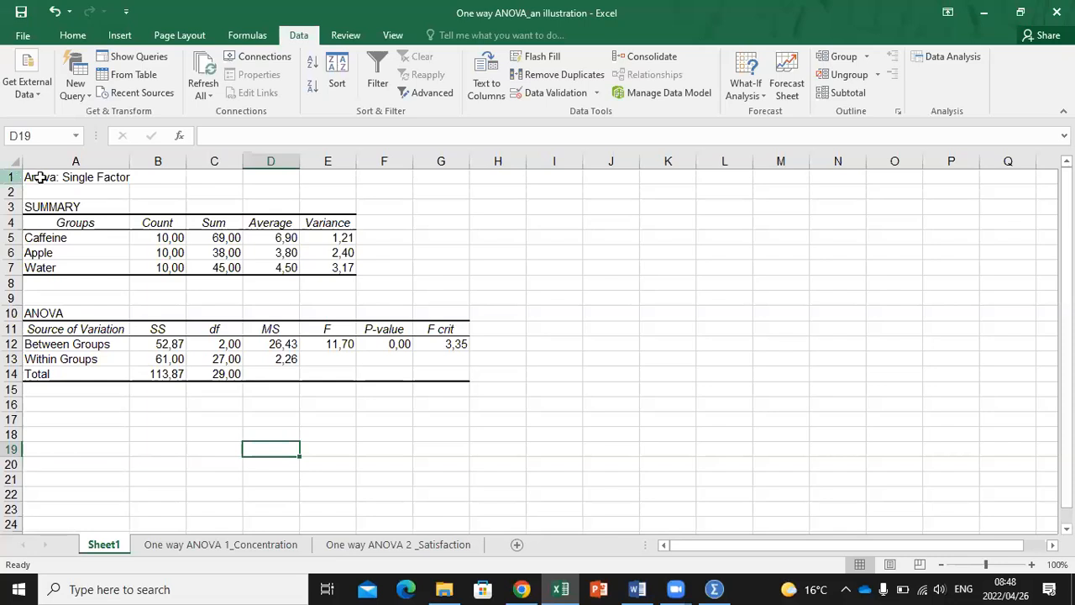
pyautogui.moveTo(35, 177); pyautogui.dragTo(457, 384)
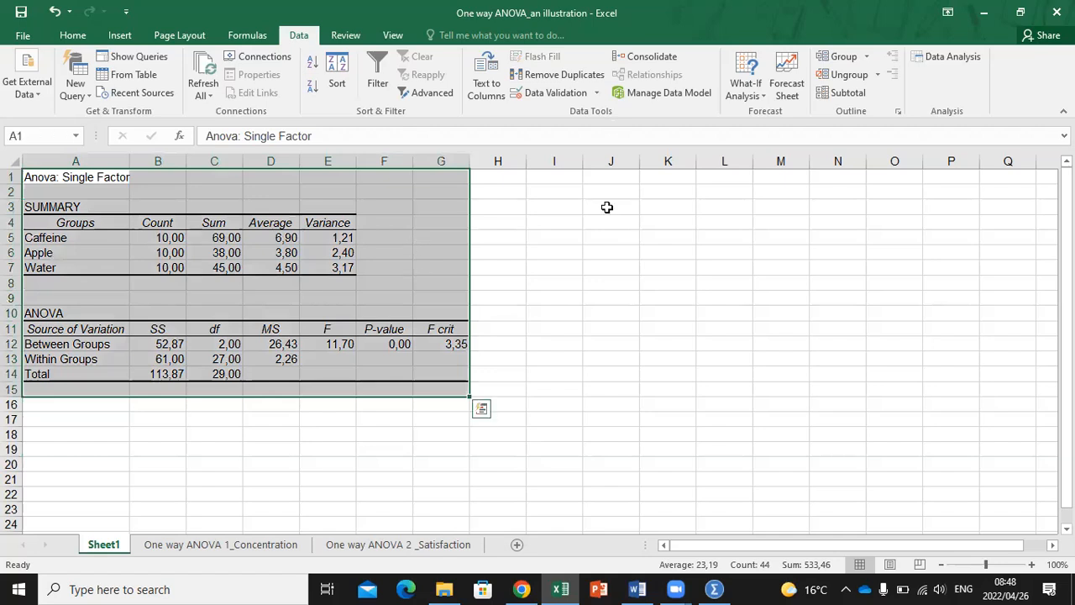
pyautogui.click(615, 280)
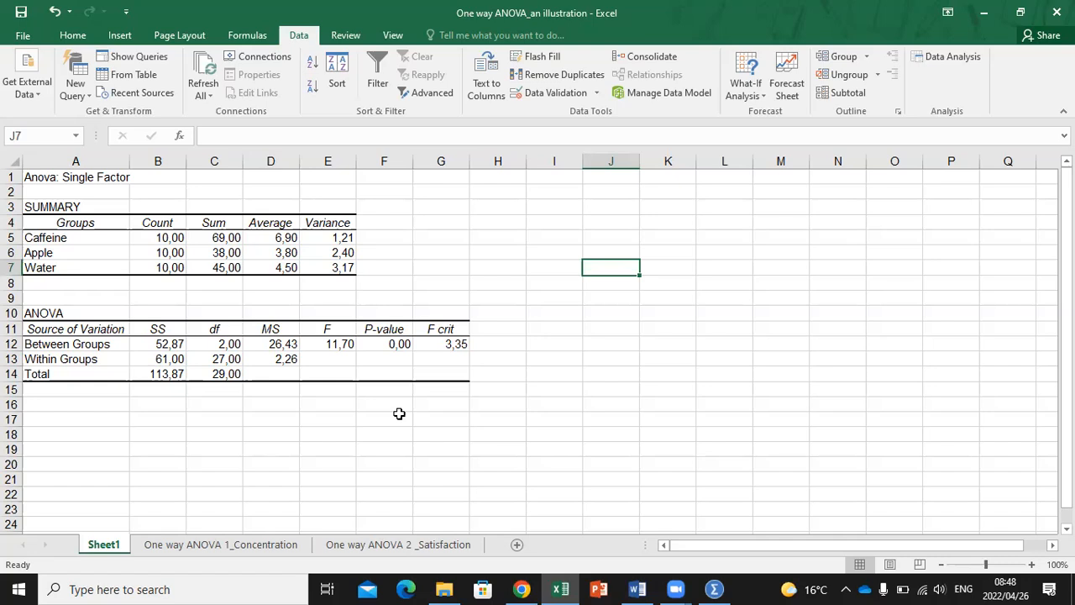
# Step: Highlight the Between Groups P-value in cell F12 with a light blue fill
pyautogui.click(385, 344)
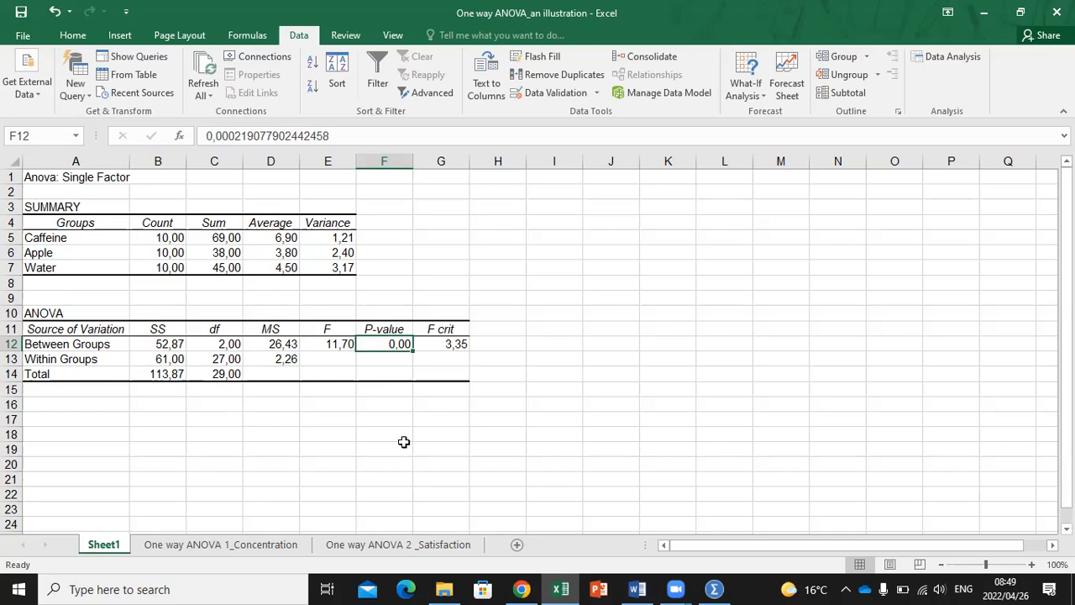
pyautogui.click(73, 35)
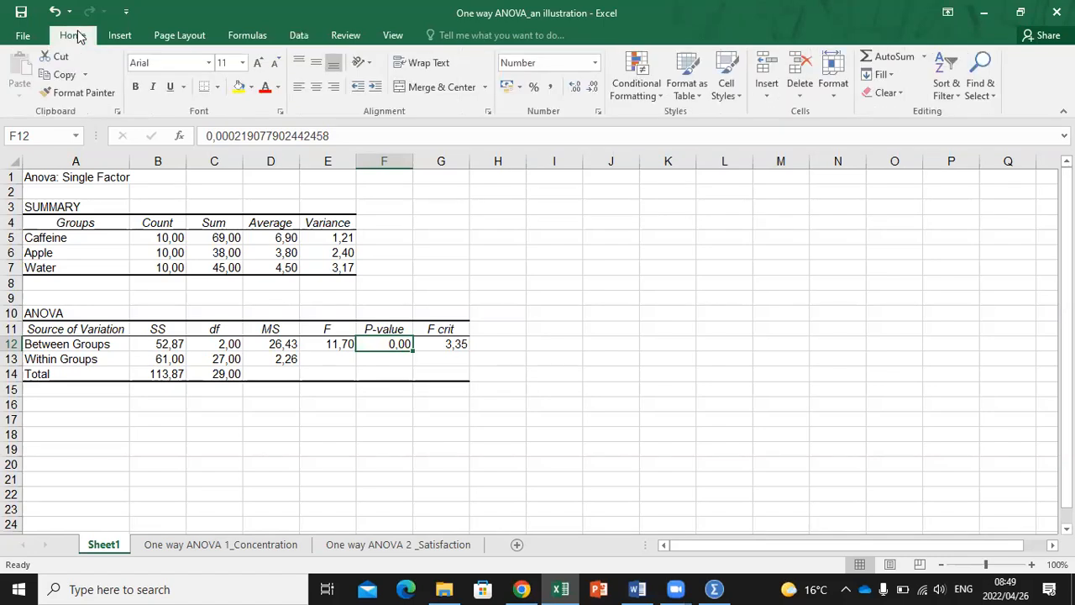
pyautogui.click(251, 88)
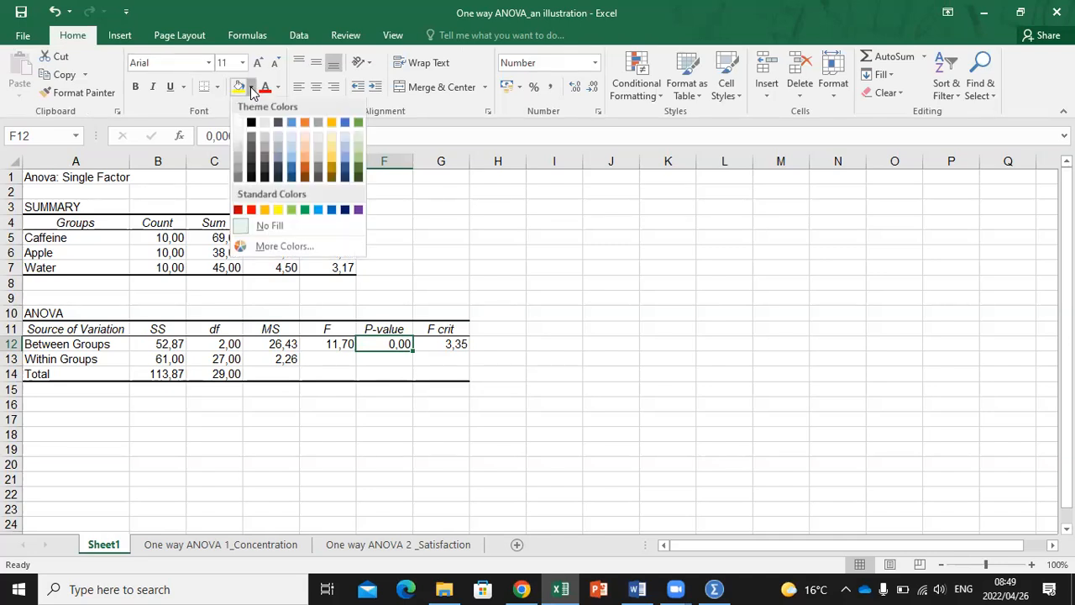
pyautogui.click(293, 145)
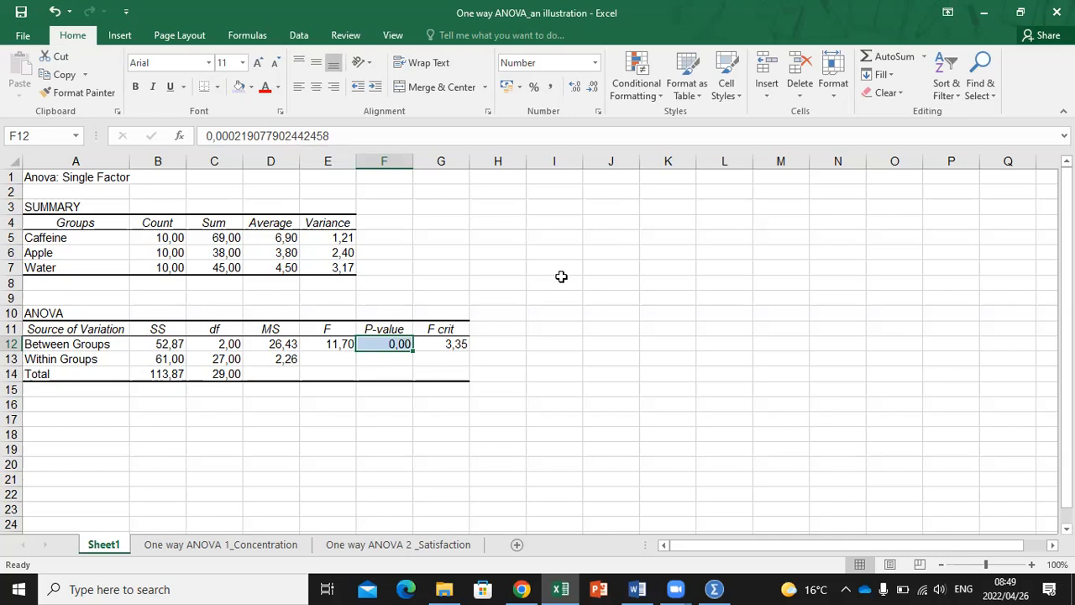
pyautogui.click(560, 267)
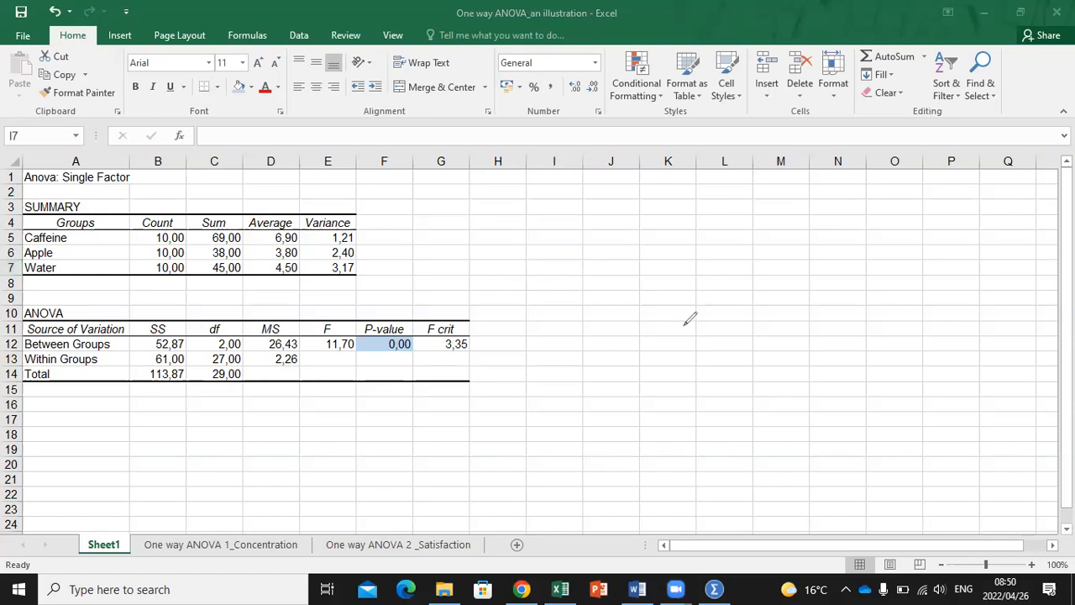
# Step: Hand-write the formula q√(MSw/n) beside the ANOVA tables and circle the Within Groups MS value
pyautogui.moveTo(635, 260)
pyautogui.mouseDown()
pyautogui.moveTo(631, 334)
pyautogui.moveTo(670, 242)
pyautogui.moveTo(862, 215)
pyautogui.mouseUp()
pyautogui.moveTo(691, 273)
pyautogui.mouseDown()
pyautogui.moveTo(723, 245)
pyautogui.moveTo(741, 280)
pyautogui.moveTo(760, 267)
pyautogui.moveTo(775, 282)
pyautogui.moveTo(830, 280)
pyautogui.mouseUp()
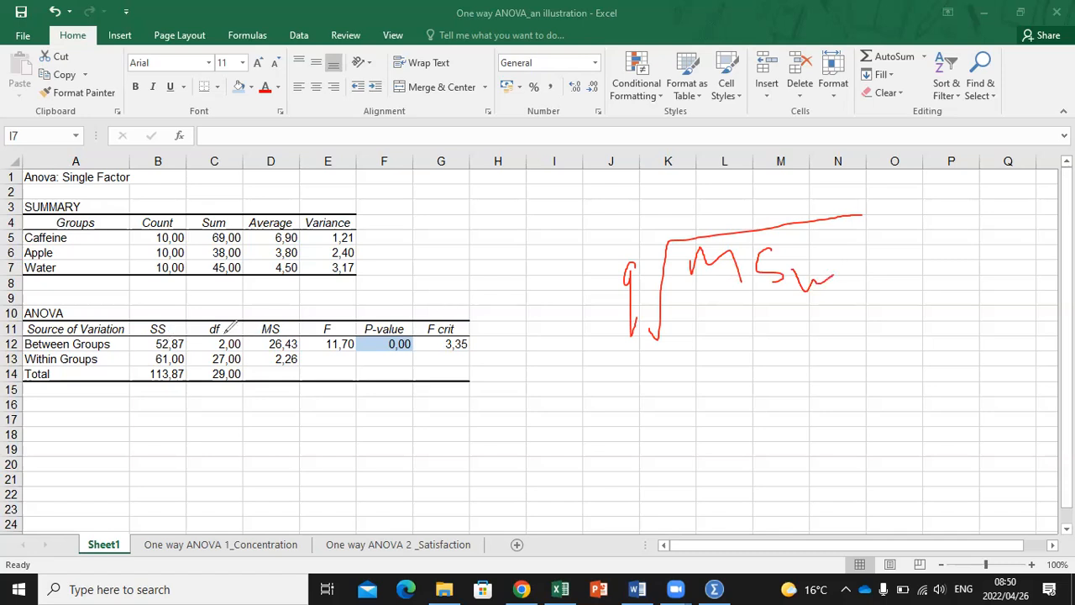
pyautogui.moveTo(272, 363)
pyautogui.mouseDown()
pyautogui.moveTo(311, 357)
pyautogui.moveTo(277, 349)
pyautogui.moveTo(257, 361)
pyautogui.moveTo(279, 371)
pyautogui.mouseUp()
pyautogui.moveTo(677, 299); pyautogui.dragTo(911, 298)
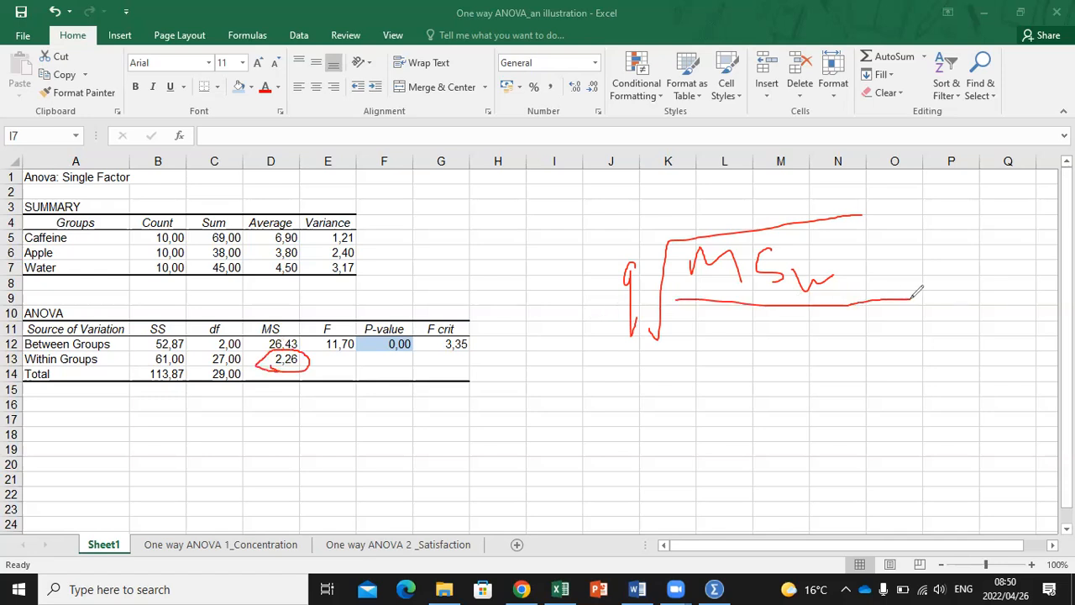
pyautogui.moveTo(763, 313); pyautogui.dragTo(797, 336)
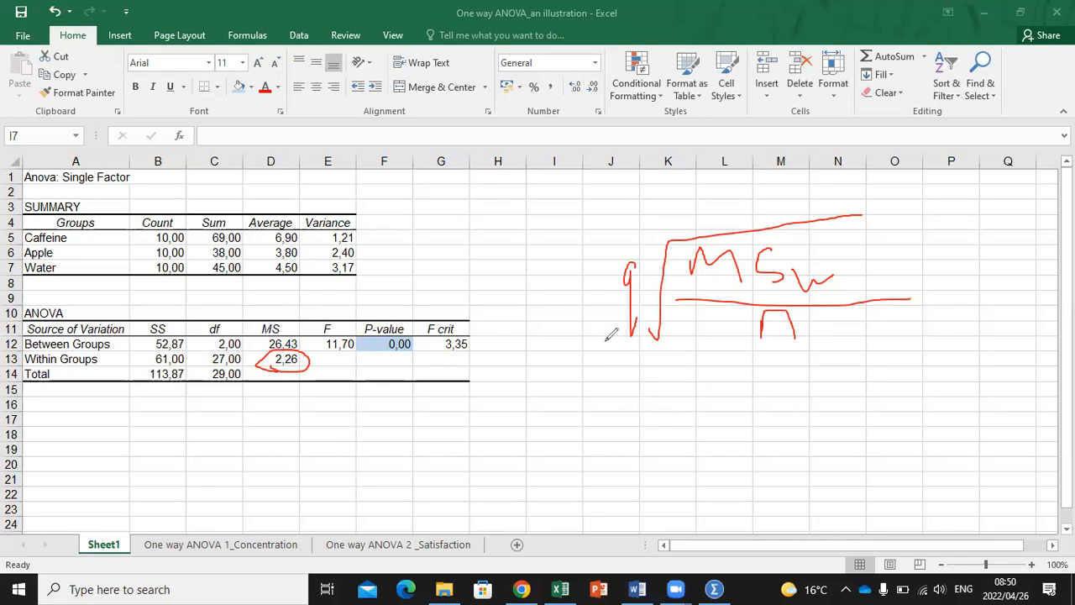
# Step: Circle and tick the q in the formula and write an underlined 3.00 below it
pyautogui.moveTo(603, 342)
pyautogui.mouseDown()
pyautogui.moveTo(630, 353)
pyautogui.moveTo(655, 319)
pyautogui.moveTo(665, 269)
pyautogui.moveTo(614, 241)
pyautogui.moveTo(588, 292)
pyautogui.moveTo(607, 344)
pyautogui.mouseUp()
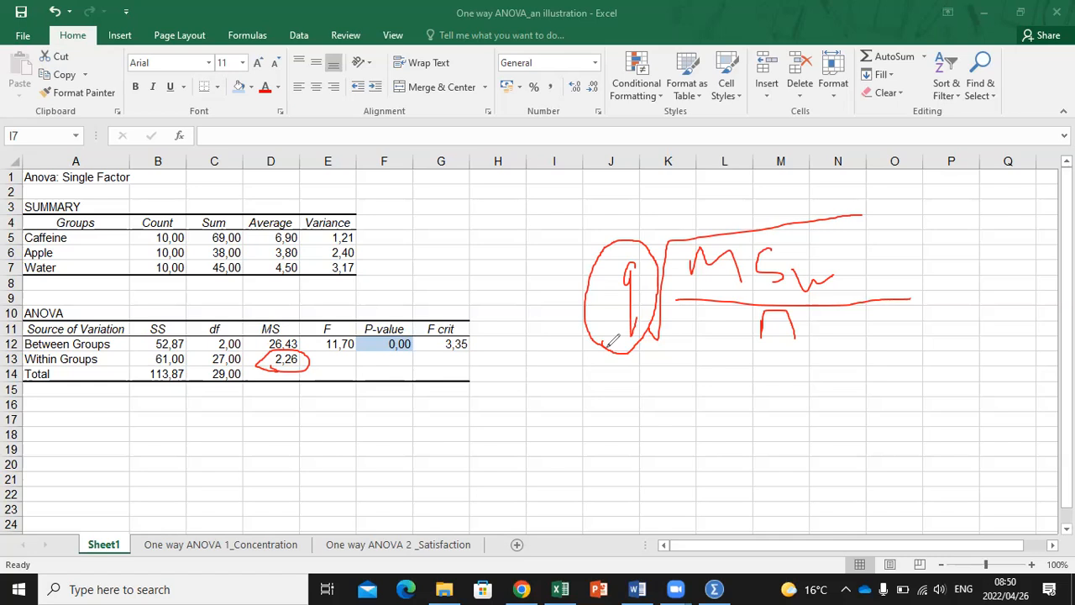
pyautogui.moveTo(642, 225); pyautogui.dragTo(616, 254)
pyautogui.moveTo(669, 378); pyautogui.dragTo(672, 401)
pyautogui.click(699, 401)
pyautogui.moveTo(715, 388)
pyautogui.mouseDown()
pyautogui.moveTo(710, 402)
pyautogui.moveTo(717, 387)
pyautogui.moveTo(724, 398)
pyautogui.moveTo(736, 387)
pyautogui.mouseUp()
pyautogui.moveTo(660, 409); pyautogui.dragTo(756, 405)
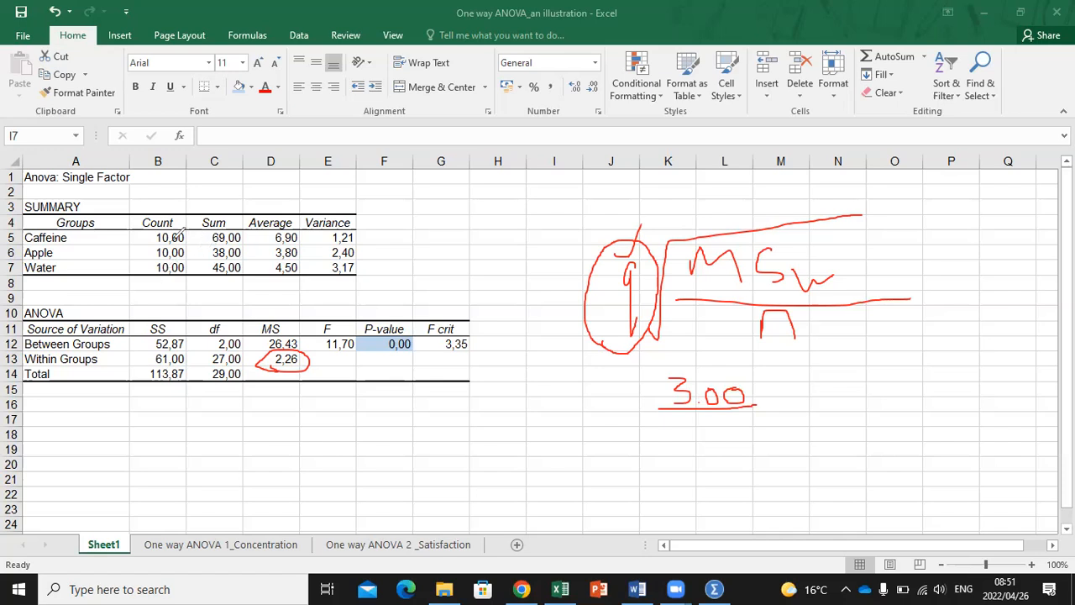
# Step: Circle the Caffeine, Apple and Water averages, tick the handwritten 3.00, and mark the Caffeine–Apple pair
pyautogui.moveTo(274, 244); pyautogui.dragTo(299, 243)
pyautogui.moveTo(267, 246)
pyautogui.mouseDown()
pyautogui.moveTo(290, 260)
pyautogui.moveTo(311, 248)
pyautogui.moveTo(294, 236)
pyautogui.moveTo(278, 256)
pyautogui.moveTo(309, 274)
pyautogui.moveTo(305, 254)
pyautogui.mouseUp()
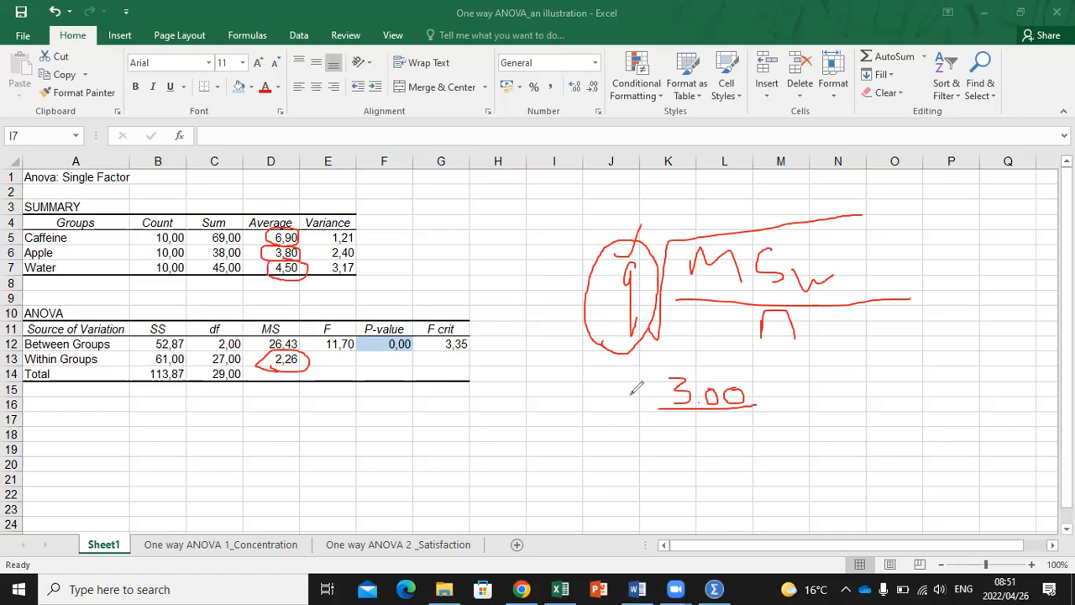
pyautogui.moveTo(628, 395)
pyautogui.mouseDown()
pyautogui.moveTo(642, 400)
pyautogui.moveTo(656, 377)
pyautogui.mouseUp()
pyautogui.moveTo(301, 233); pyautogui.dragTo(308, 241)
pyautogui.moveTo(302, 250); pyautogui.dragTo(313, 245)
# Step: Write 3.10 in a drawn box beside the summary table and circle the handwritten 3.00 for comparison
pyautogui.moveTo(392, 221)
pyautogui.mouseDown()
pyautogui.moveTo(392, 245)
pyautogui.moveTo(433, 241)
pyautogui.moveTo(445, 224)
pyautogui.mouseUp()
pyautogui.click(416, 244)
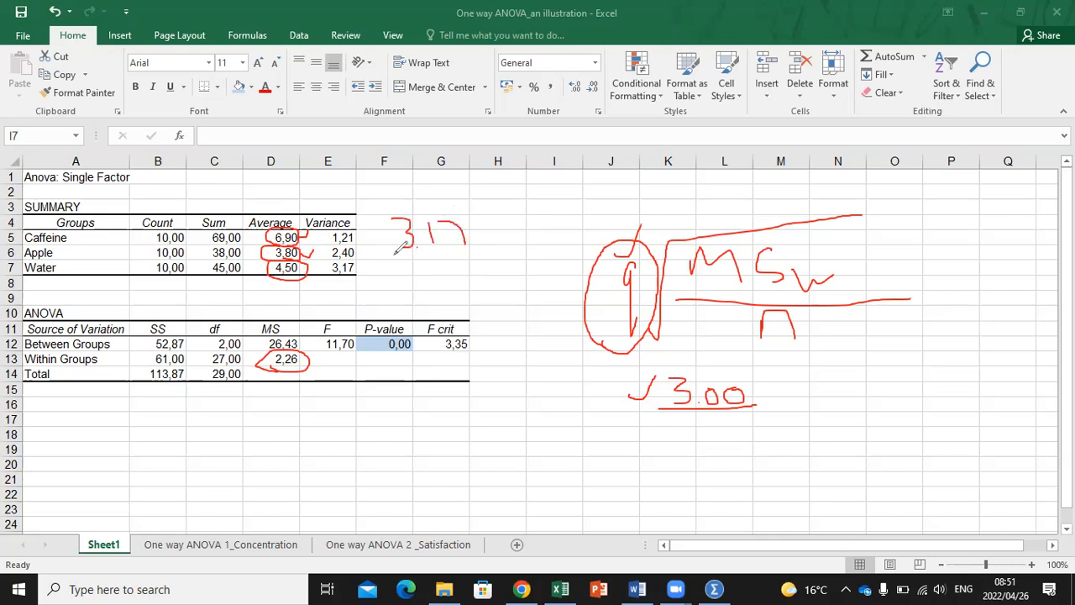
pyautogui.moveTo(412, 191)
pyautogui.mouseDown()
pyautogui.moveTo(393, 203)
pyautogui.moveTo(394, 242)
pyautogui.mouseUp()
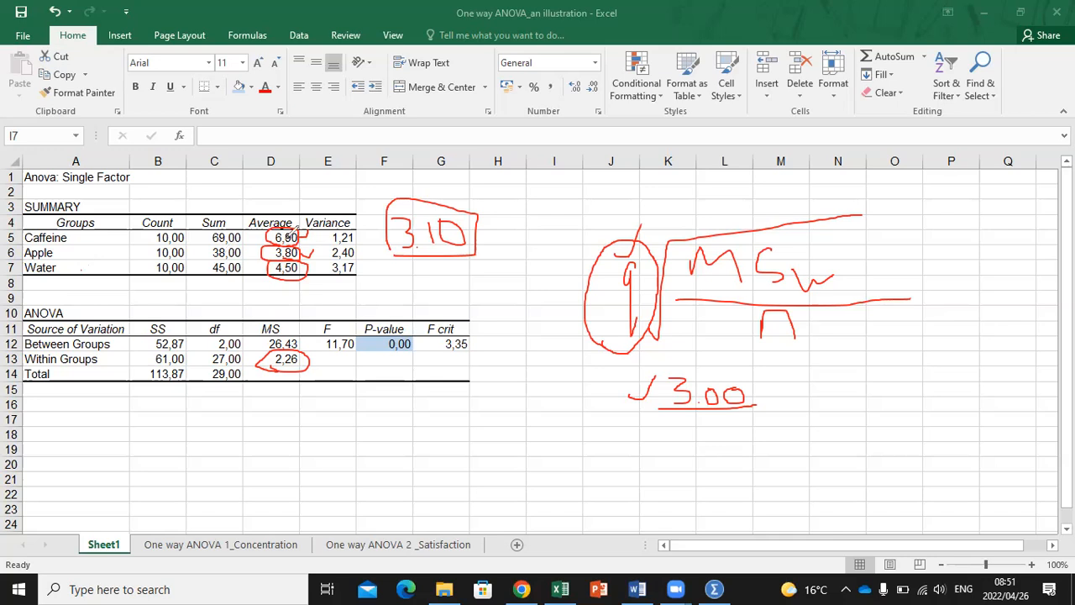
pyautogui.moveTo(292, 232); pyautogui.dragTo(290, 241)
pyautogui.hotkey('ctrl', 'z')
pyautogui.moveTo(658, 411)
pyautogui.mouseDown()
pyautogui.moveTo(690, 432)
pyautogui.moveTo(784, 366)
pyautogui.moveTo(632, 356)
pyautogui.mouseUp()
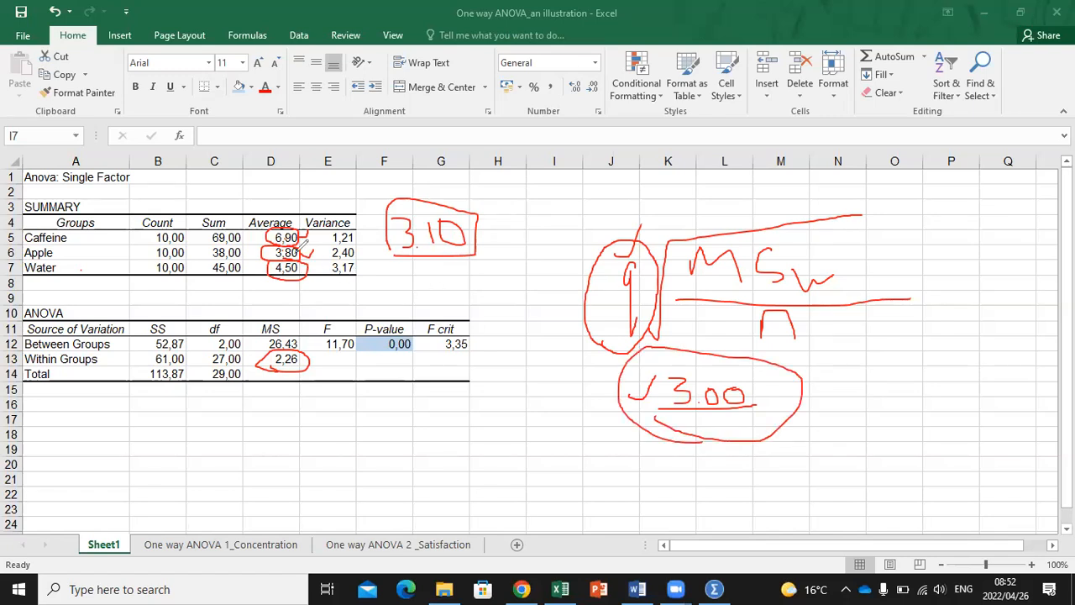
# Step: Mark the Apple and Water averages as a pair and tick the Caffeine and Water group names
pyautogui.moveTo(247, 252)
pyautogui.mouseDown()
pyautogui.moveTo(261, 252)
pyautogui.moveTo(258, 269)
pyautogui.mouseUp()
pyautogui.moveTo(97, 240)
pyautogui.mouseDown()
pyautogui.moveTo(115, 235)
pyautogui.moveTo(102, 280)
pyautogui.mouseUp()
# Step: Hand-write extra decimals ending in 2 at the Between Groups P-value and an underlined .05 below the ANOVA table
pyautogui.moveTo(399, 341)
pyautogui.mouseDown()
pyautogui.moveTo(425, 346)
pyautogui.moveTo(413, 354)
pyautogui.mouseUp()
pyautogui.click(364, 418)
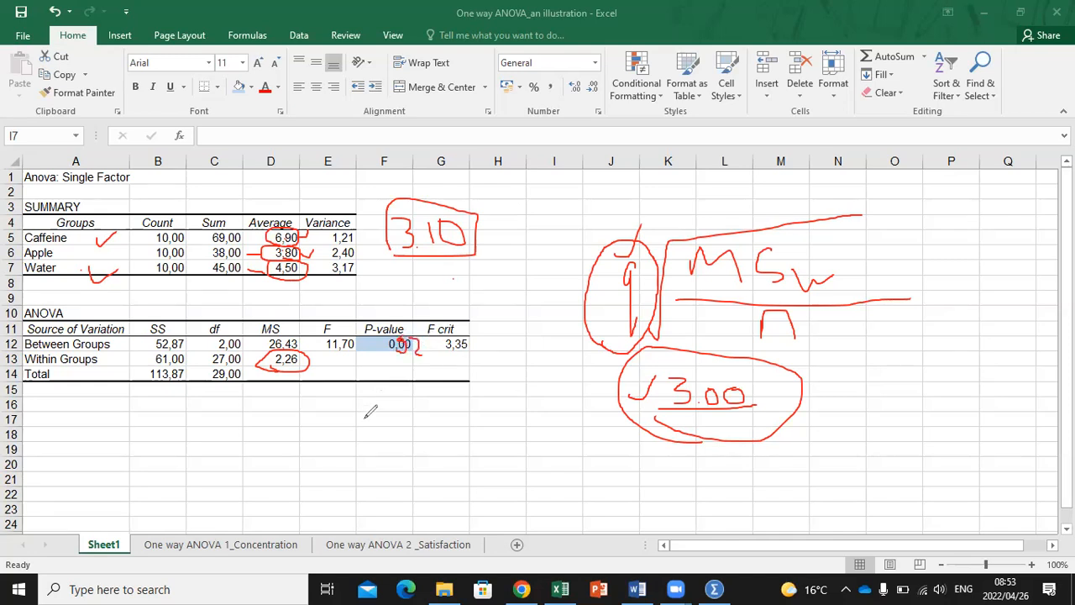
pyautogui.moveTo(384, 408)
pyautogui.mouseDown()
pyautogui.moveTo(373, 414)
pyautogui.moveTo(402, 411)
pyautogui.moveTo(394, 416)
pyautogui.moveTo(420, 426)
pyautogui.mouseUp()
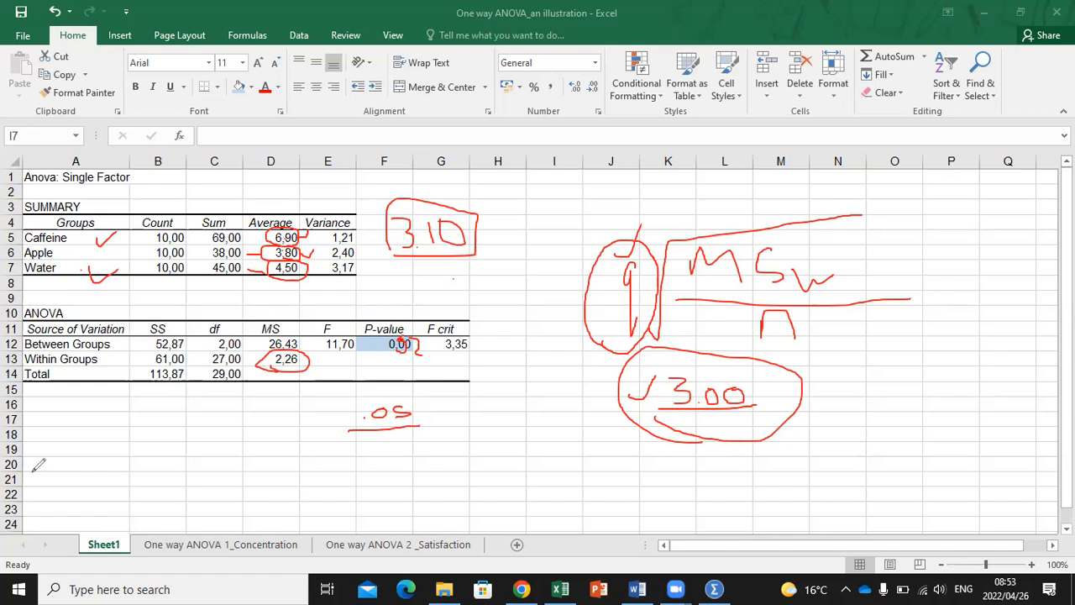
# Step: Sketch an F distribution below the ANOVA table with the cutoff at 3.35, a shaded tail, and 11.70 marked beyond it
pyautogui.moveTo(88, 403)
pyautogui.mouseDown()
pyautogui.moveTo(88, 500)
pyautogui.moveTo(240, 501)
pyautogui.mouseUp()
pyautogui.moveTo(88, 415)
pyautogui.mouseDown()
pyautogui.moveTo(131, 425)
pyautogui.moveTo(155, 461)
pyautogui.moveTo(257, 485)
pyautogui.moveTo(274, 501)
pyautogui.mouseUp()
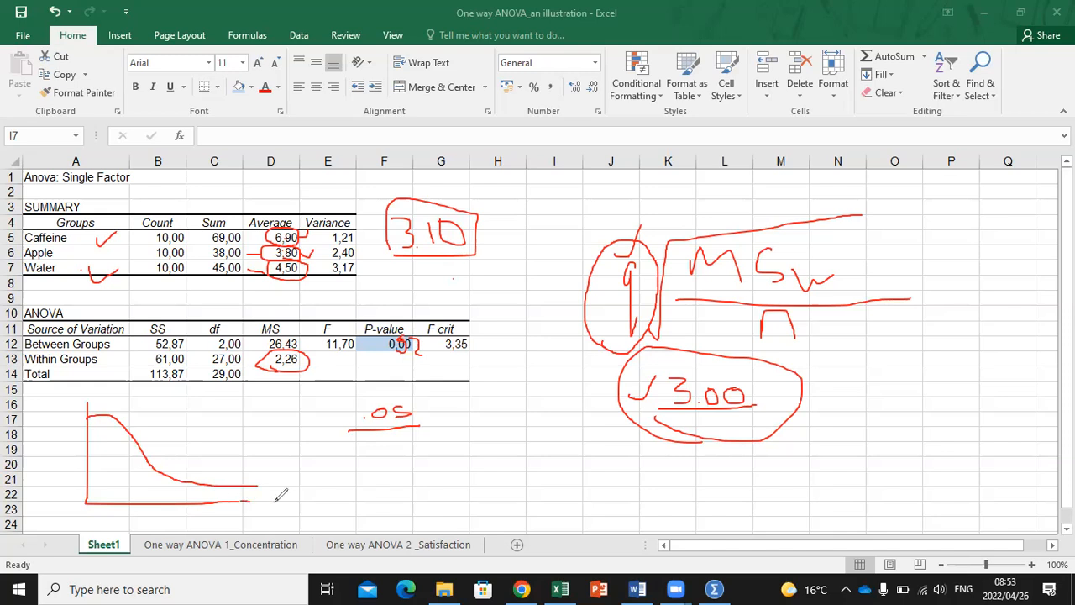
pyautogui.moveTo(199, 476); pyautogui.dragTo(199, 512)
pyautogui.moveTo(179, 448)
pyautogui.mouseDown()
pyautogui.moveTo(178, 465)
pyautogui.moveTo(200, 452)
pyautogui.moveTo(194, 469)
pyautogui.moveTo(204, 468)
pyautogui.mouseUp()
pyautogui.moveTo(206, 452); pyautogui.dragTo(218, 451)
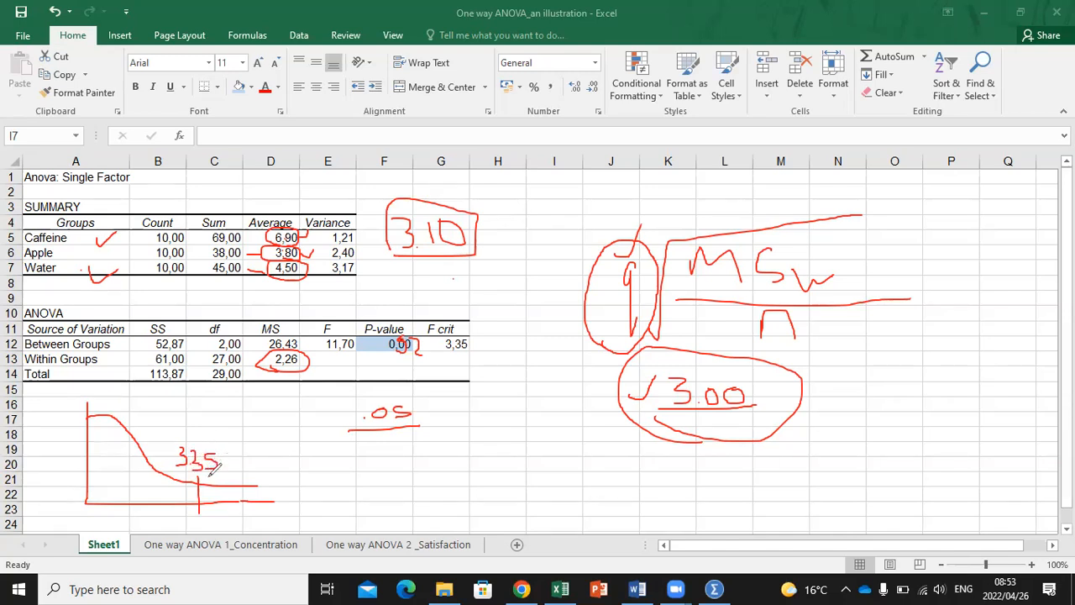
pyautogui.moveTo(204, 488)
pyautogui.mouseDown()
pyautogui.moveTo(218, 484)
pyautogui.moveTo(227, 504)
pyautogui.moveTo(239, 487)
pyautogui.moveTo(262, 485)
pyautogui.moveTo(225, 484)
pyautogui.moveTo(210, 495)
pyautogui.moveTo(235, 472)
pyautogui.moveTo(267, 484)
pyautogui.moveTo(286, 464)
pyautogui.moveTo(317, 453)
pyautogui.moveTo(312, 463)
pyautogui.moveTo(343, 462)
pyautogui.moveTo(334, 455)
pyautogui.mouseUp()
pyautogui.click(301, 464)
pyautogui.hotkey('ctrl', 'z')
pyautogui.moveTo(280, 475); pyautogui.dragTo(329, 473)
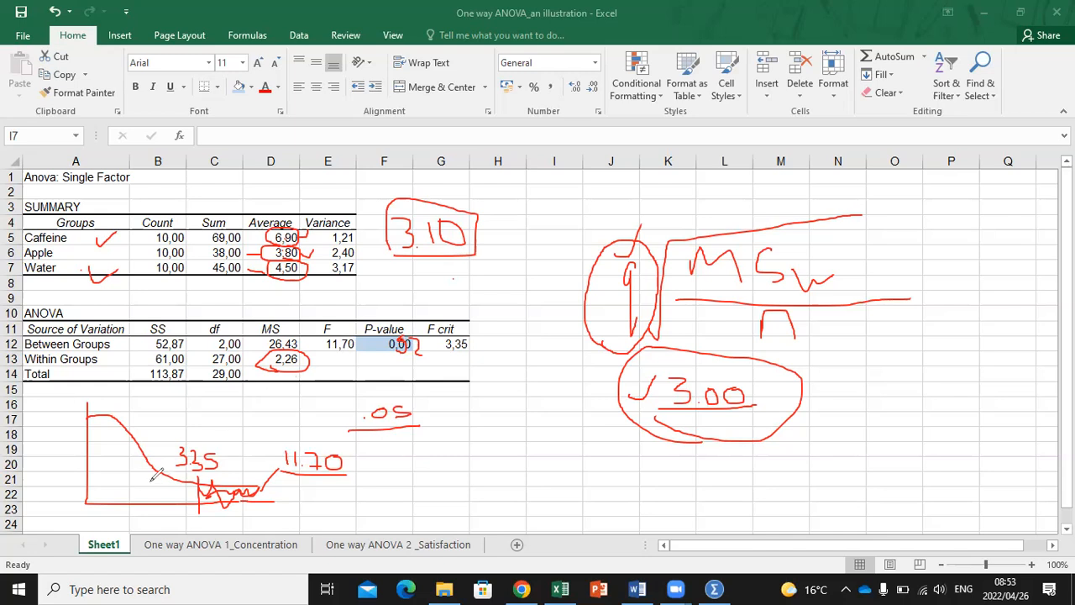
pyautogui.moveTo(152, 474); pyautogui.dragTo(165, 420)
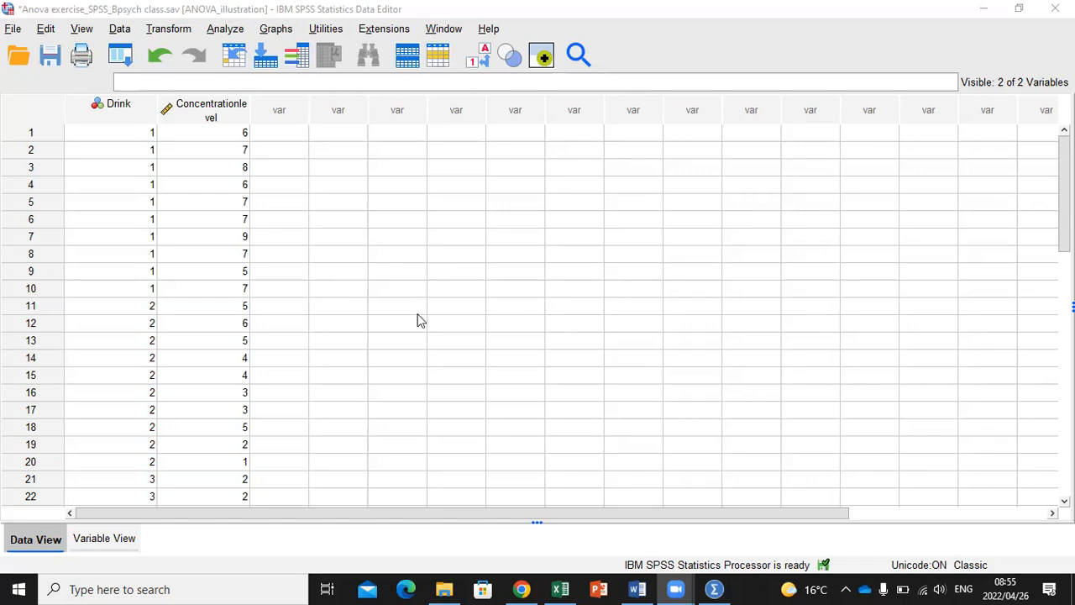
# Step: Examine the Drink variable's measurement level and value labels, and review all cases in the SPSS dataset
pyautogui.click(105, 539)
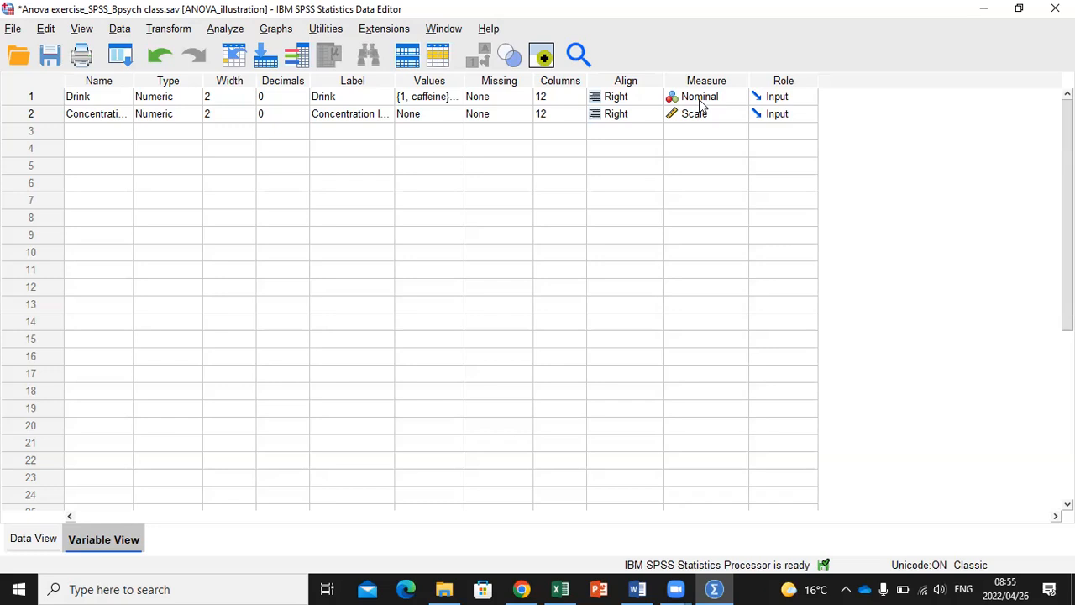
pyautogui.click(459, 99)
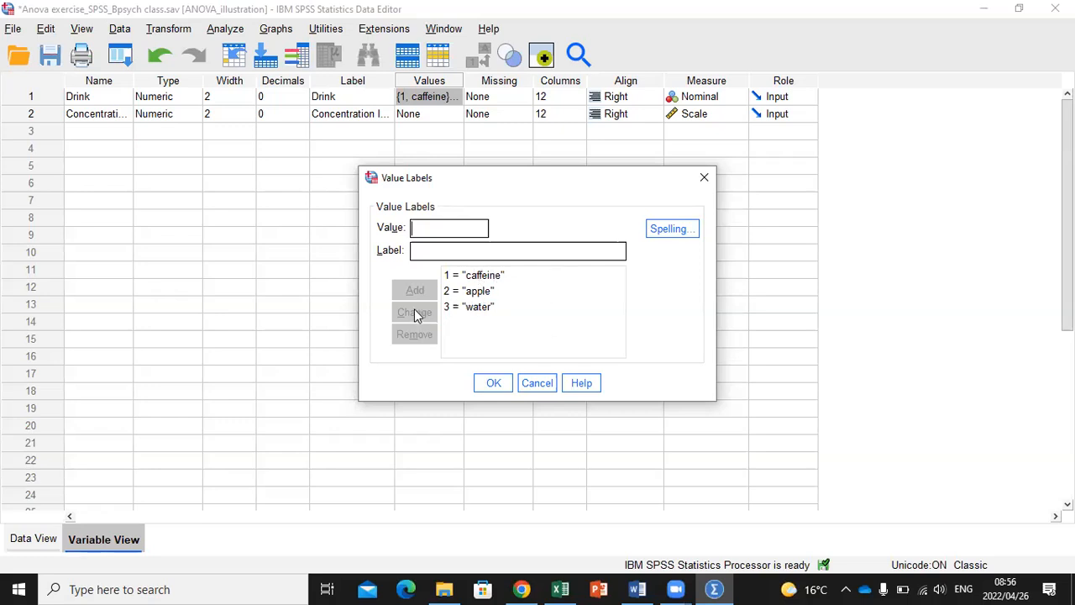
pyautogui.click(495, 384)
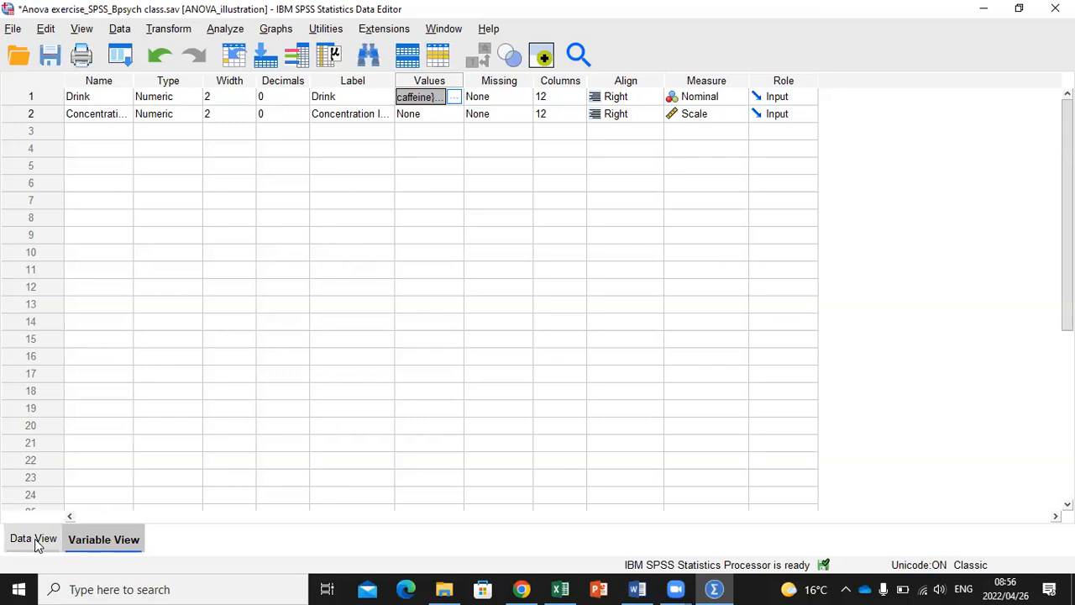
pyautogui.click(37, 544)
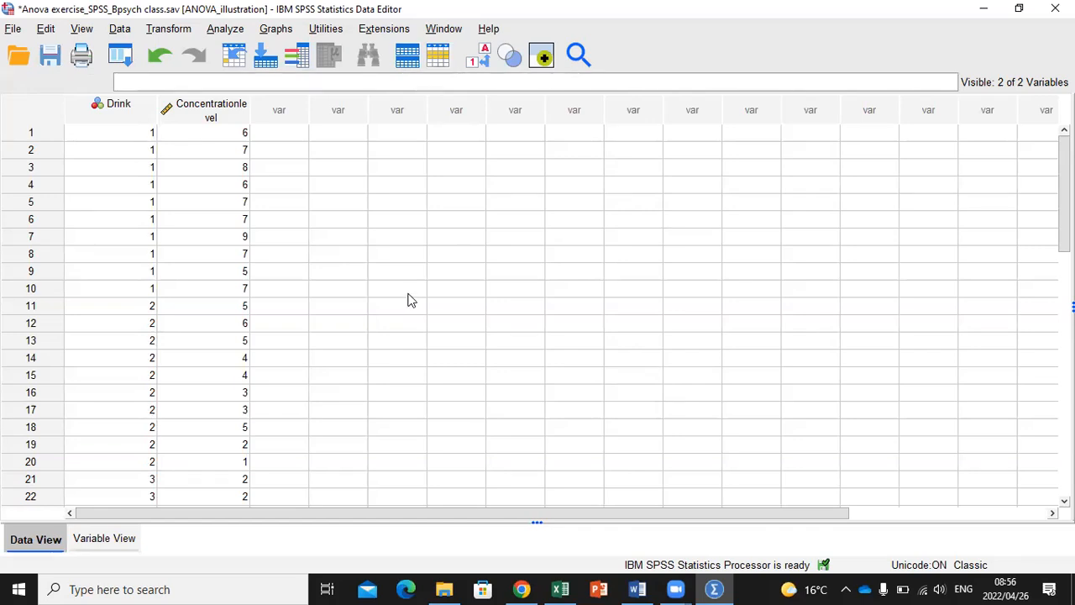
pyautogui.scroll(-1, 410, 301)
pyautogui.scroll(-1, 410, 300)
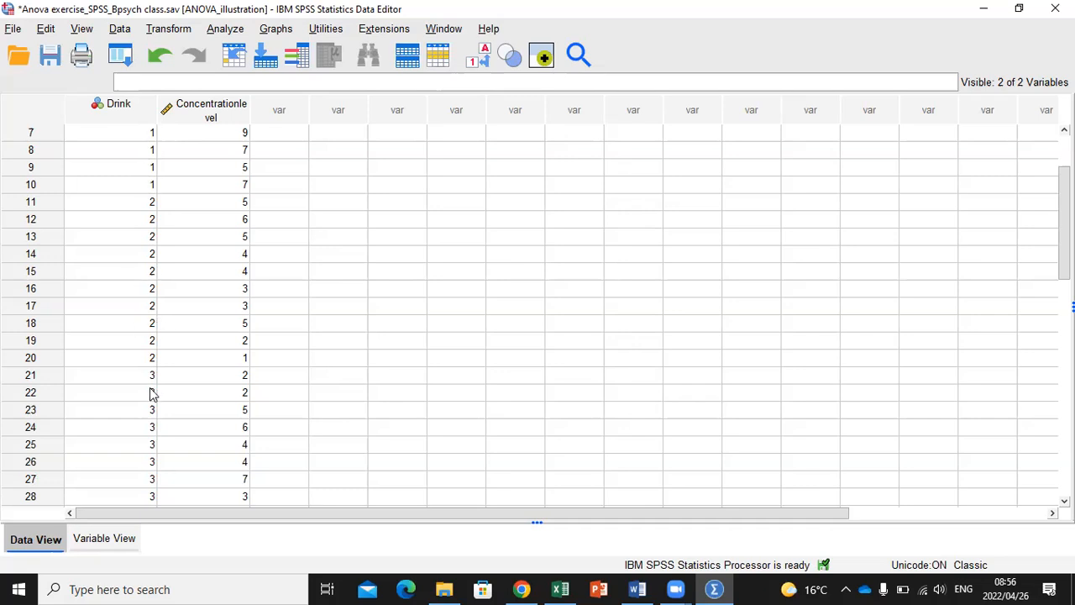
pyautogui.scroll(-3, 154, 361)
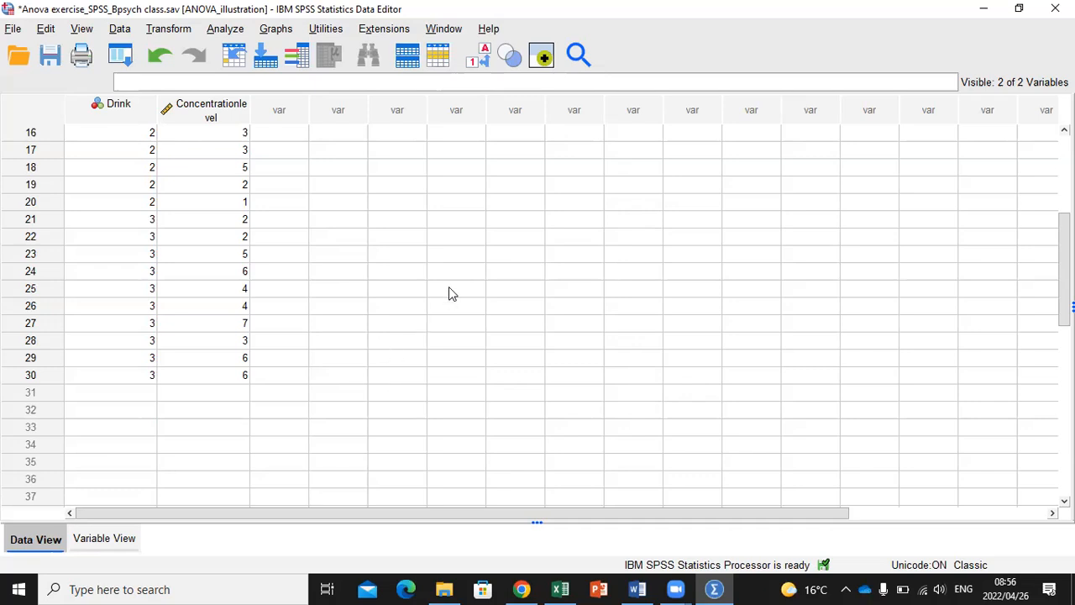
pyautogui.scroll(5, 449, 287)
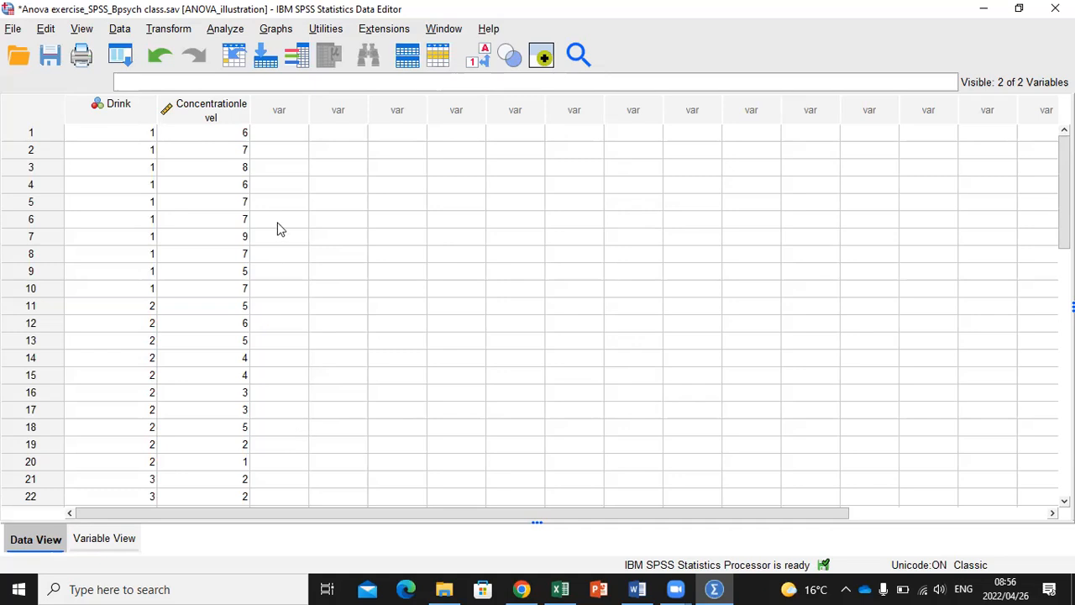
# Step: Open the One-Way ANOVA setup and remove Concentration level from the dependent list and Drink from the factor
pyautogui.click(220, 31)
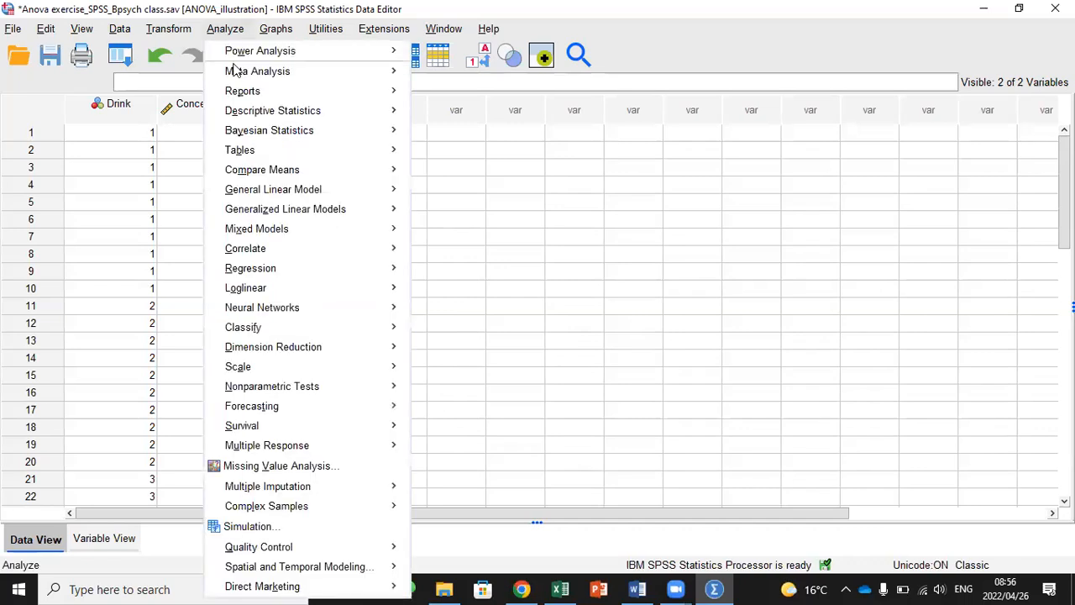
pyautogui.moveTo(261, 174)
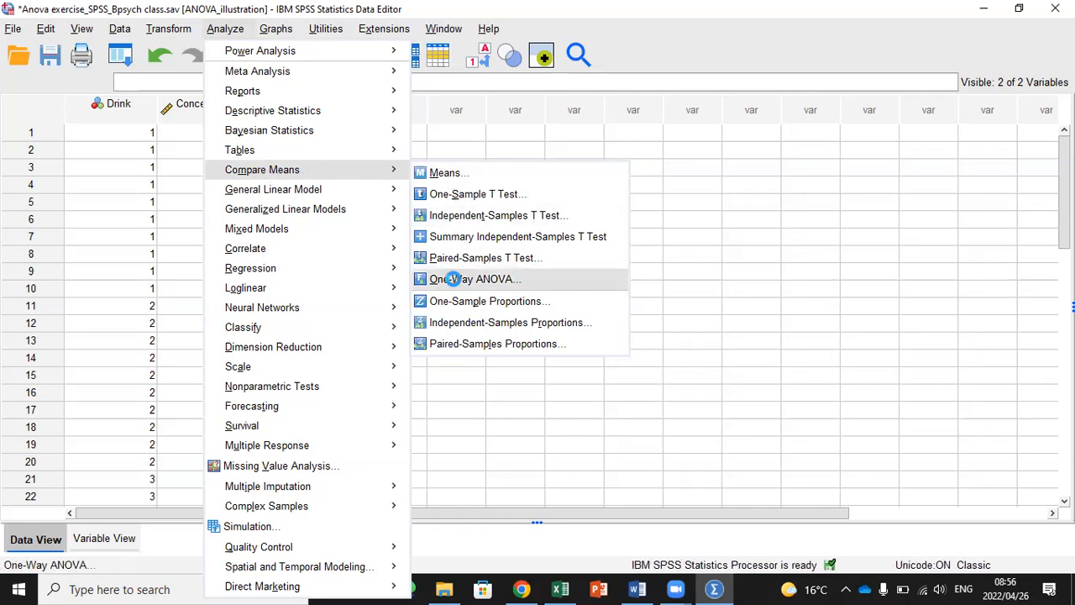
pyautogui.click(453, 279)
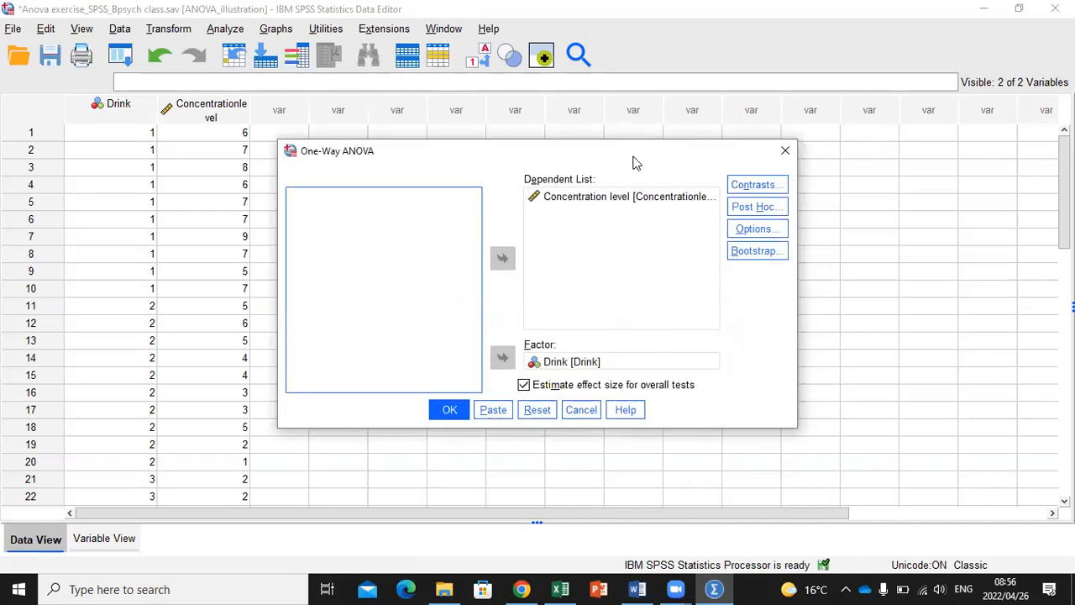
pyautogui.click(608, 198)
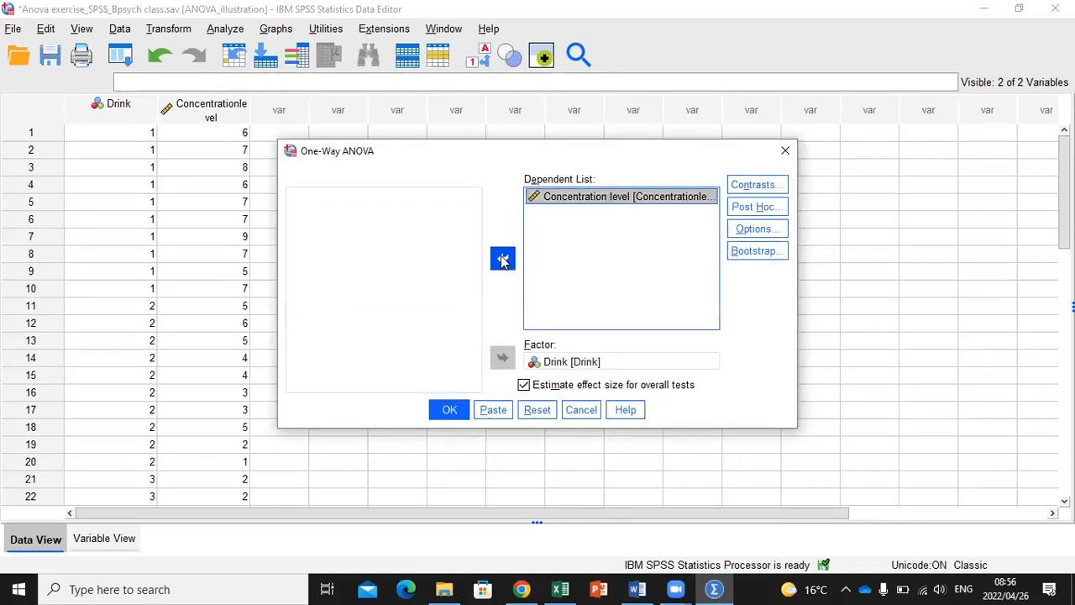
pyautogui.click(502, 258)
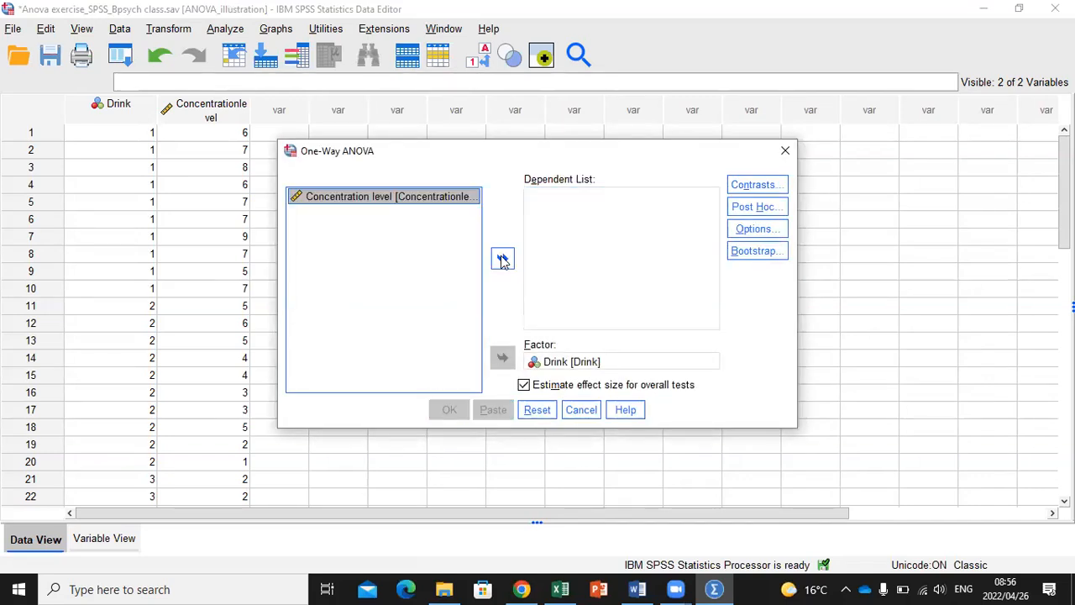
pyautogui.click(568, 362)
pyautogui.click(502, 358)
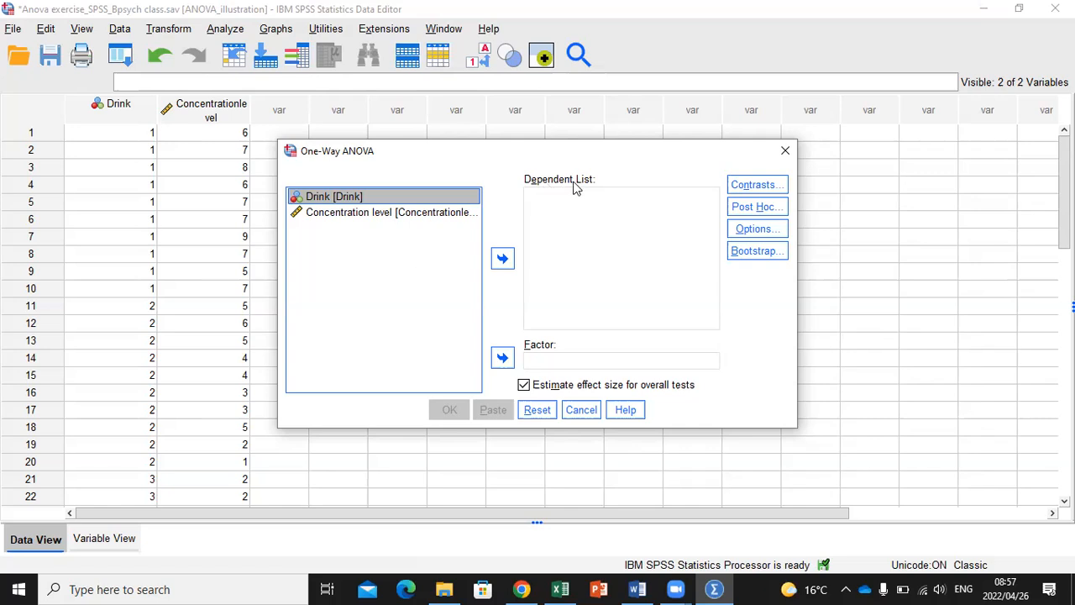
# Step: Assign Concentration level as the dependent variable and Drink as the factor, with effect size estimation for overall tests enabled
pyautogui.click(346, 217)
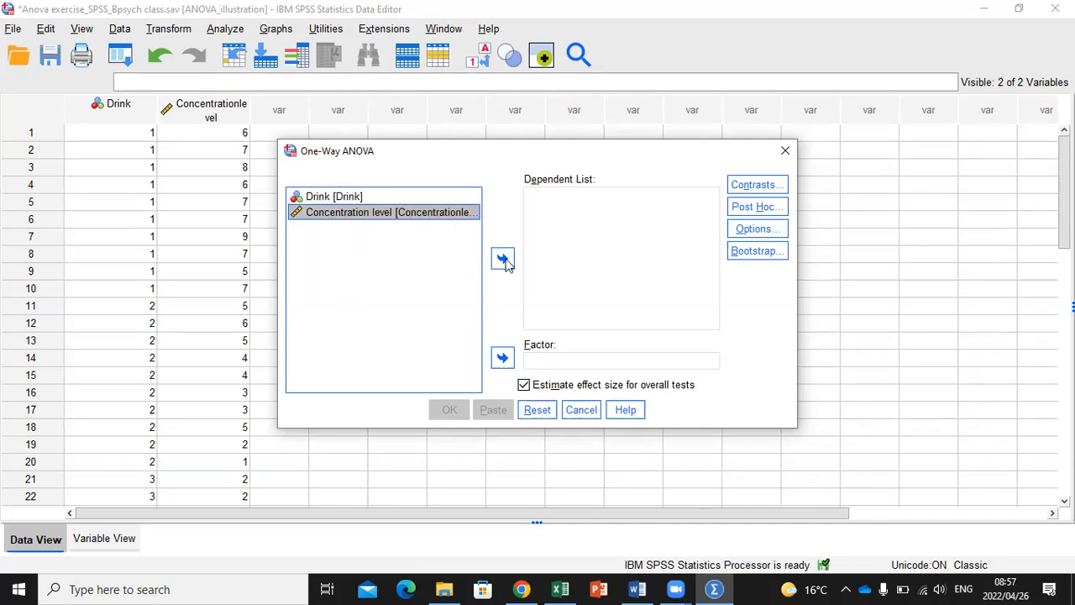
pyautogui.doubleClick(327, 210)
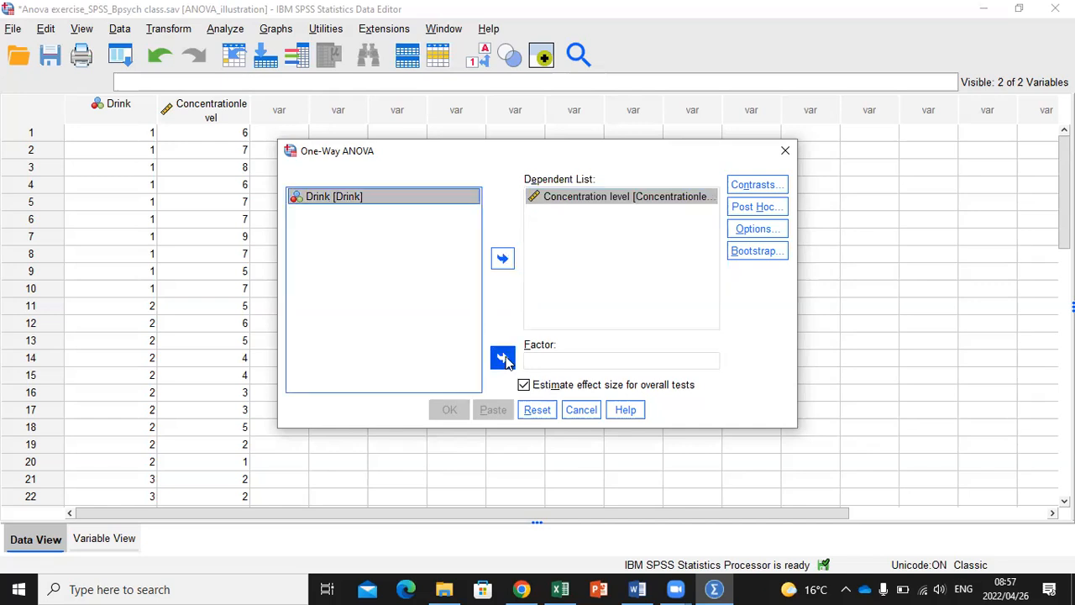
pyautogui.click(503, 359)
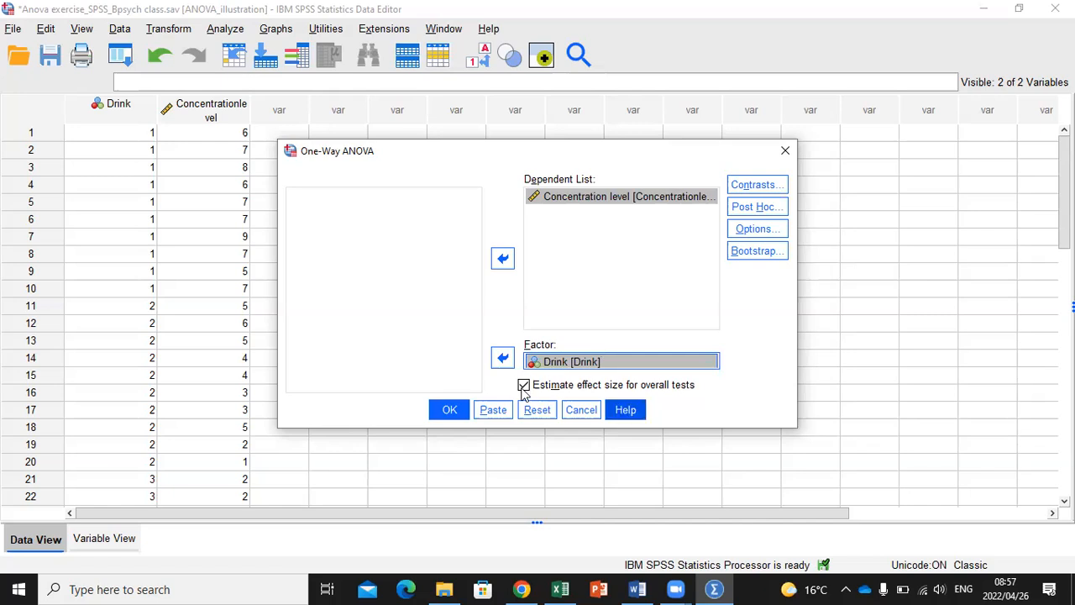
pyautogui.click(525, 386)
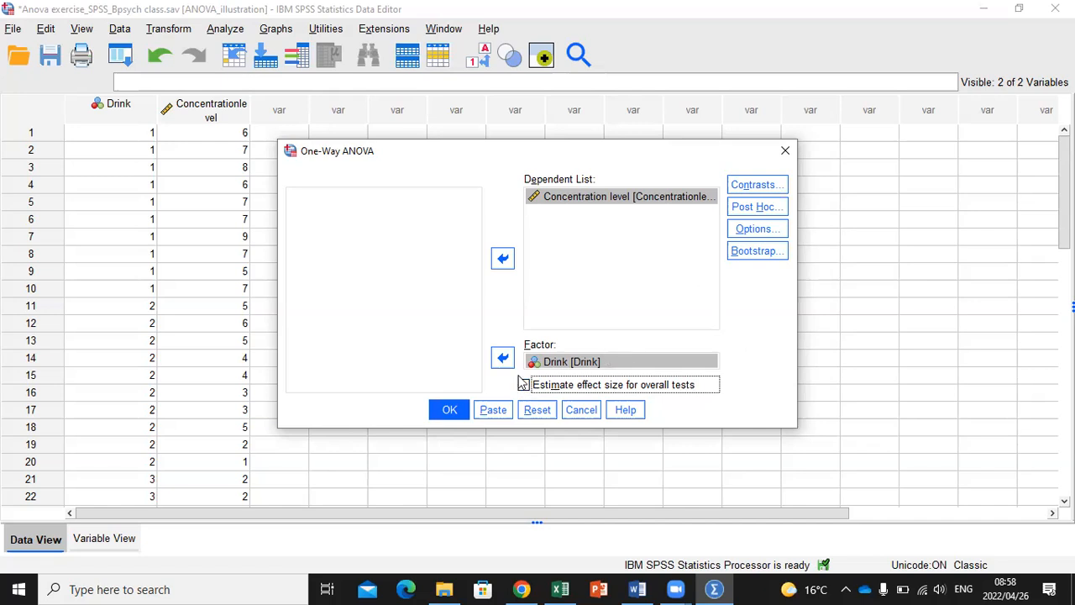
pyautogui.click(524, 386)
# Step: Review the One-Way ANOVA contrast settings and return to the main setup
pyautogui.click(763, 190)
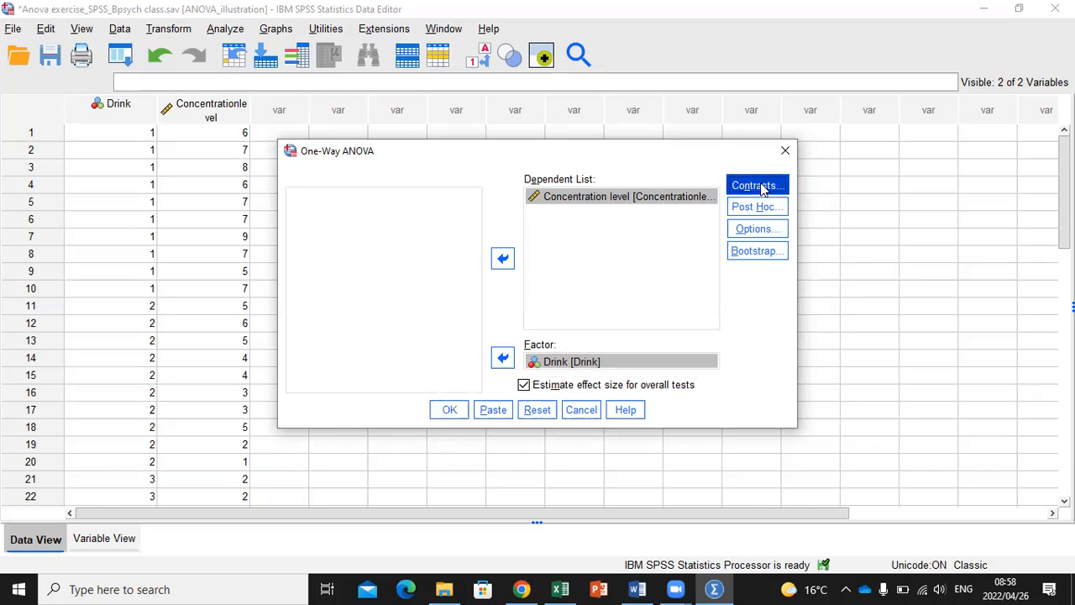
pyautogui.click(756, 186)
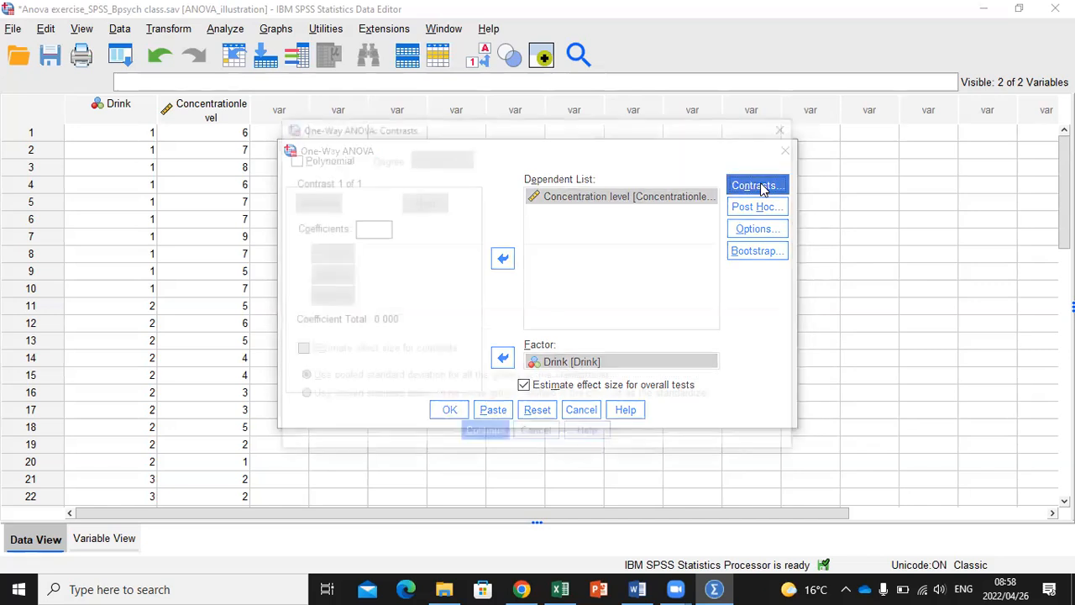
pyautogui.click(484, 436)
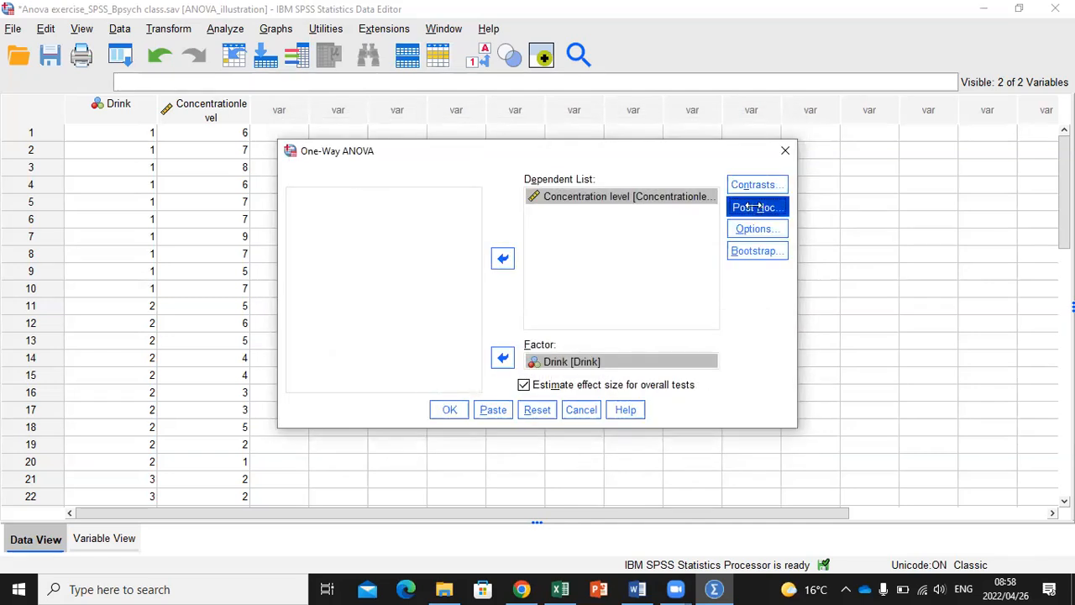
# Step: Clear the existing post hoc selections, reselect the Tukey and Scheffe tests, and accept the post hoc settings
pyautogui.click(754, 208)
pyautogui.click(438, 187)
pyautogui.click(346, 227)
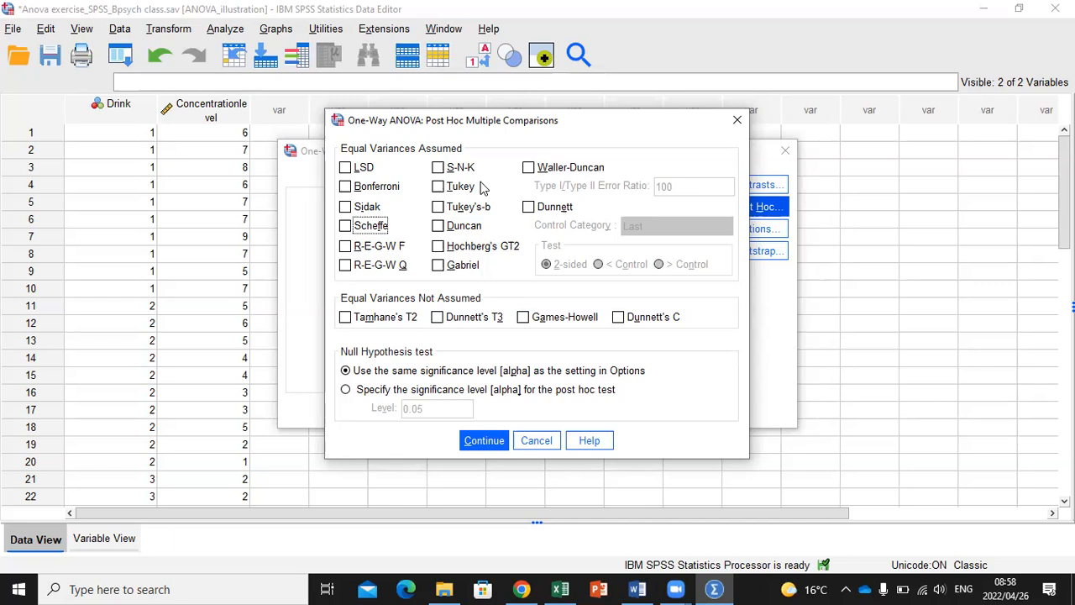
pyautogui.click(437, 187)
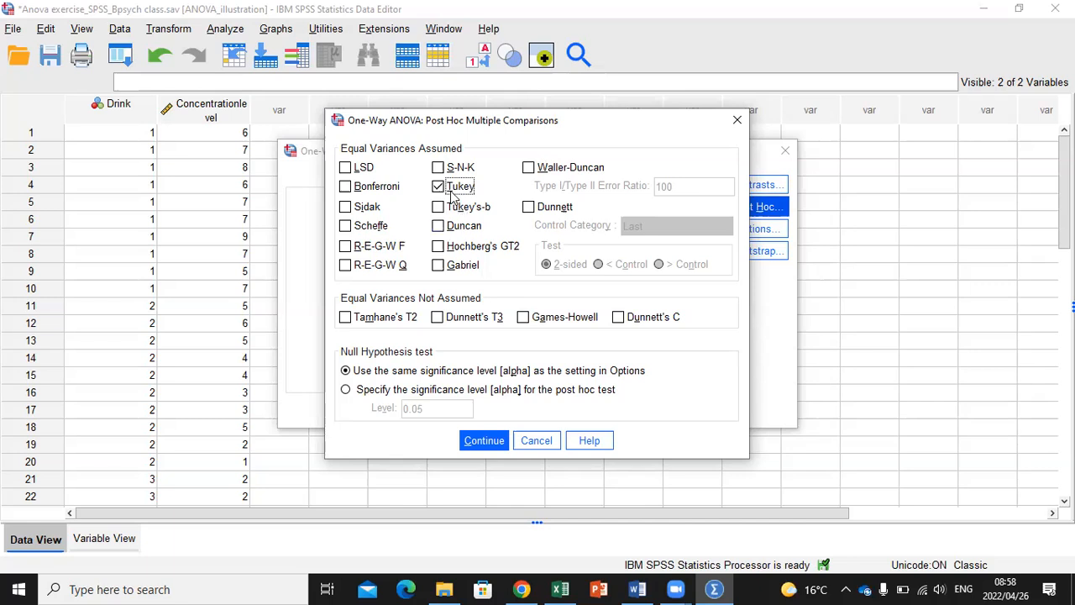
pyautogui.click(345, 226)
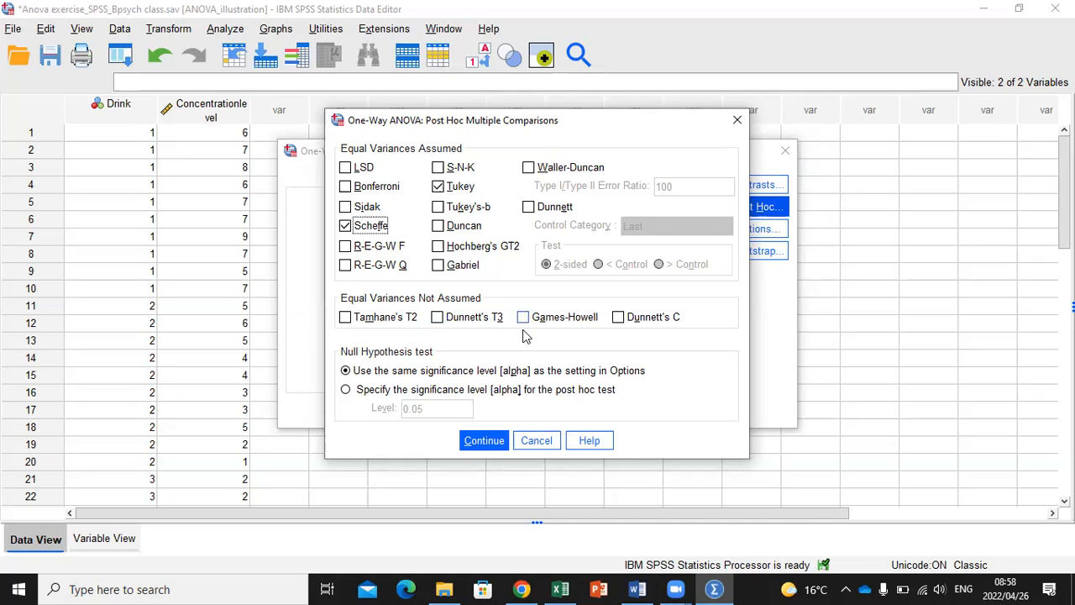
pyautogui.click(486, 441)
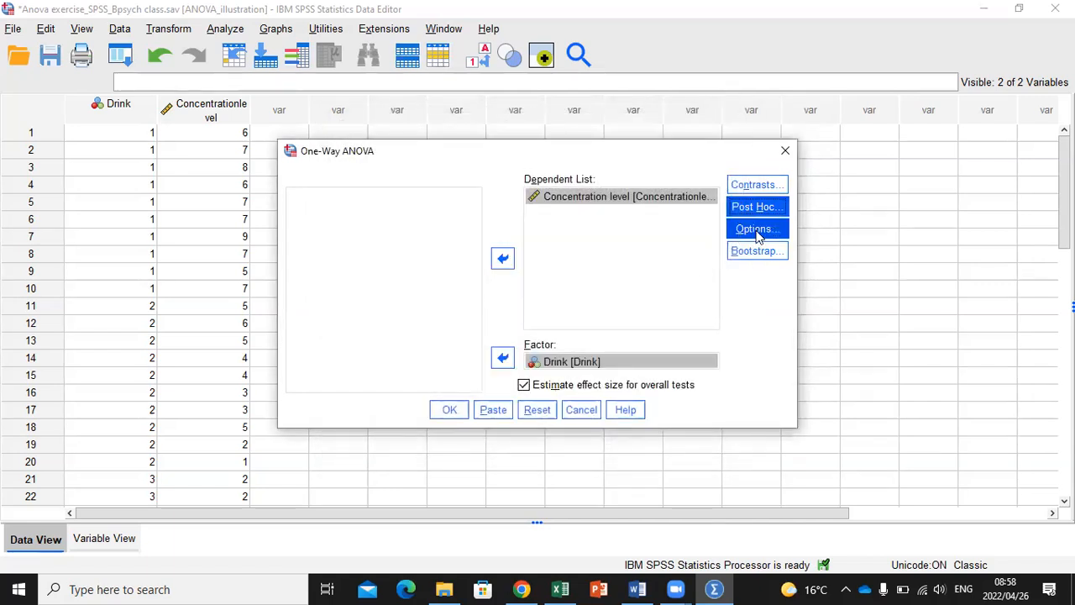
# Step: Open the One-Way ANOVA options and clear the Descriptive, Homogeneity of variance, Brown-Forsythe and Welch selections
pyautogui.click(755, 231)
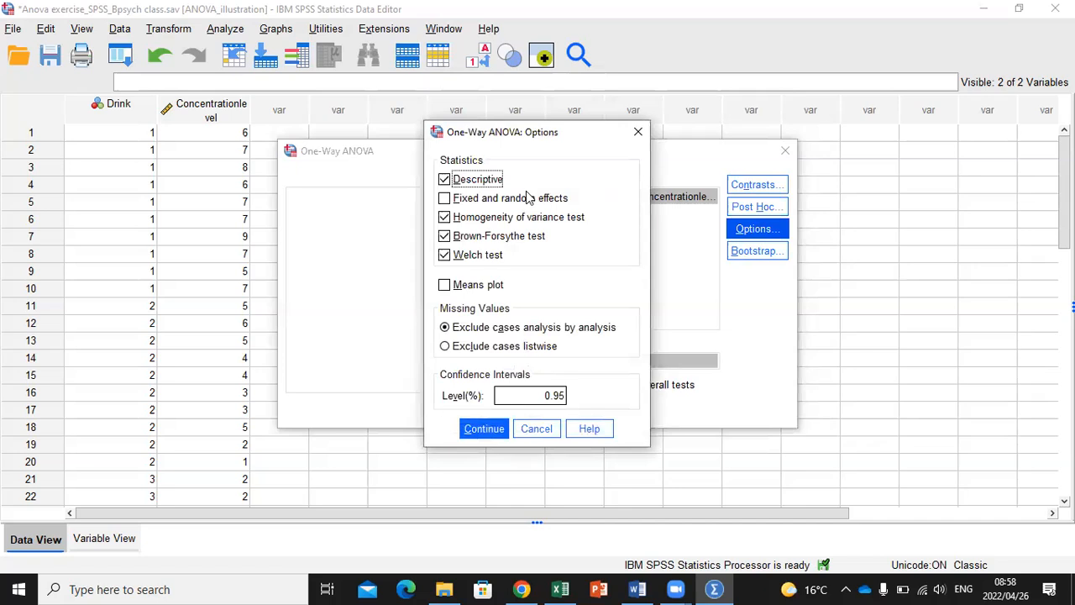
pyautogui.click(445, 179)
pyautogui.click(445, 216)
pyautogui.click(444, 236)
pyautogui.click(445, 255)
pyautogui.click(444, 254)
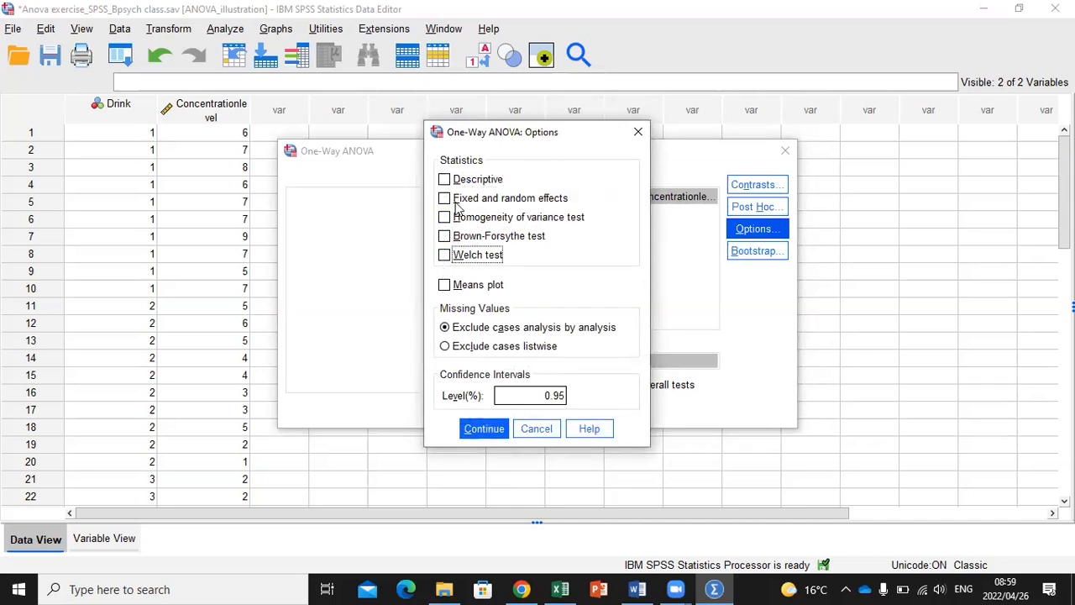
# Step: Request Descriptive, Homogeneity of variance test, Brown-Forsythe test and Welch test, accept the options and run the One-Way ANOVA
pyautogui.click(445, 178)
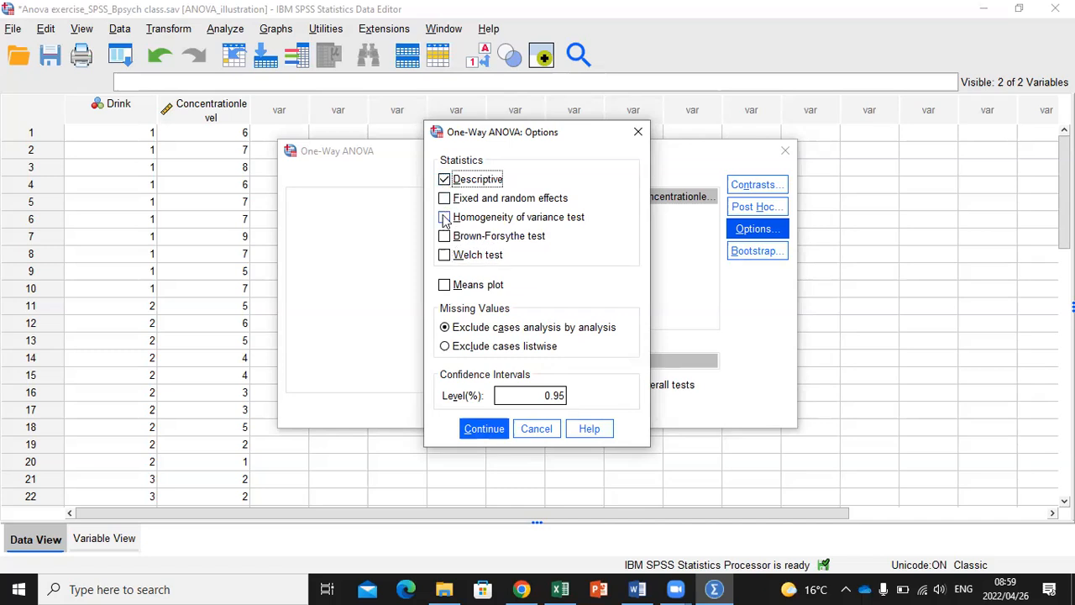
pyautogui.click(445, 217)
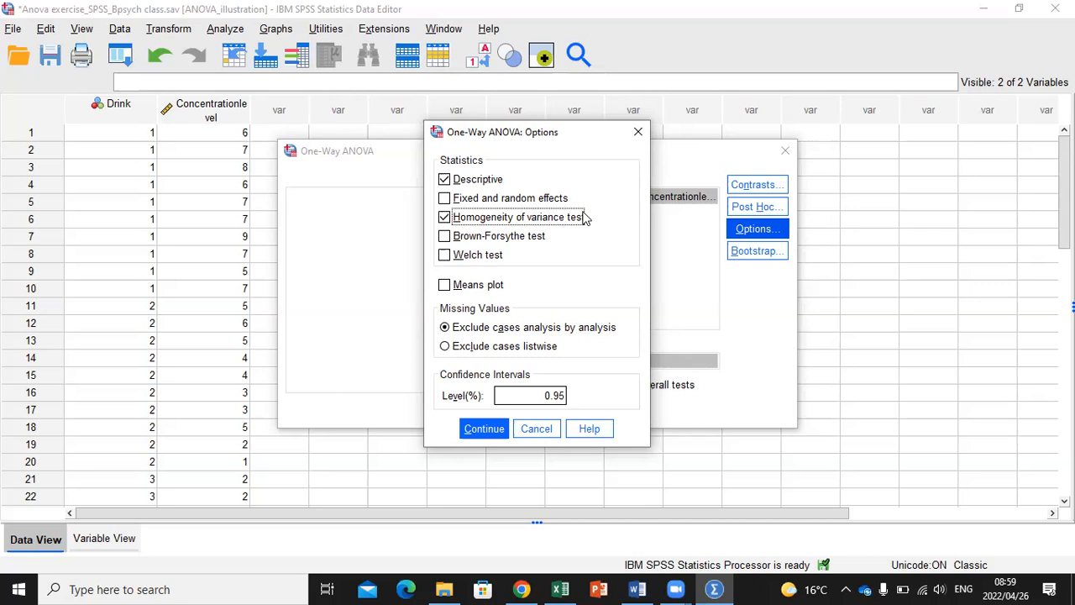
pyautogui.click(444, 236)
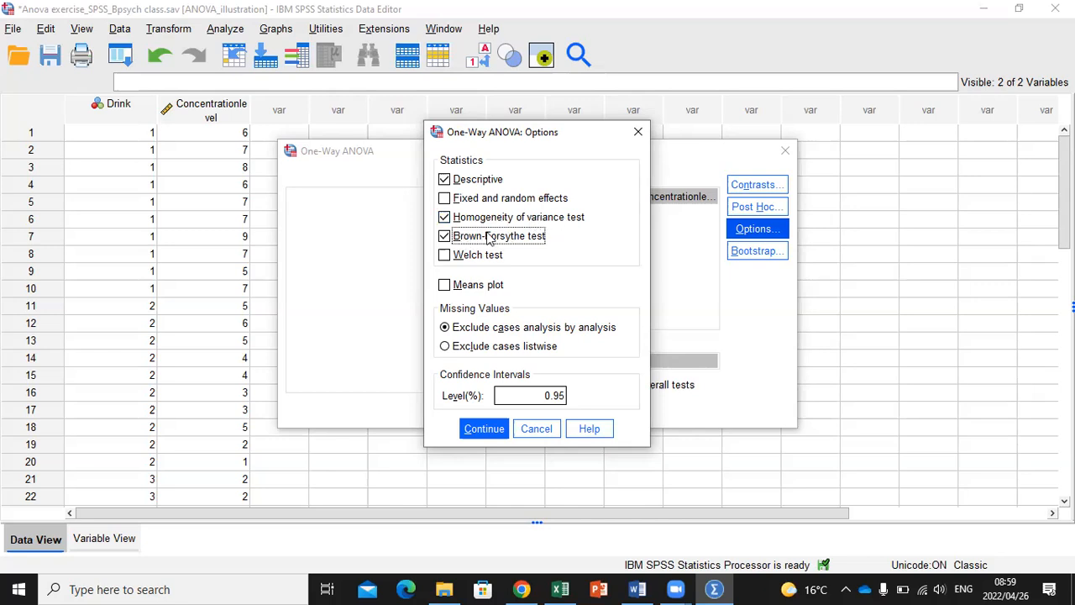
pyautogui.click(445, 257)
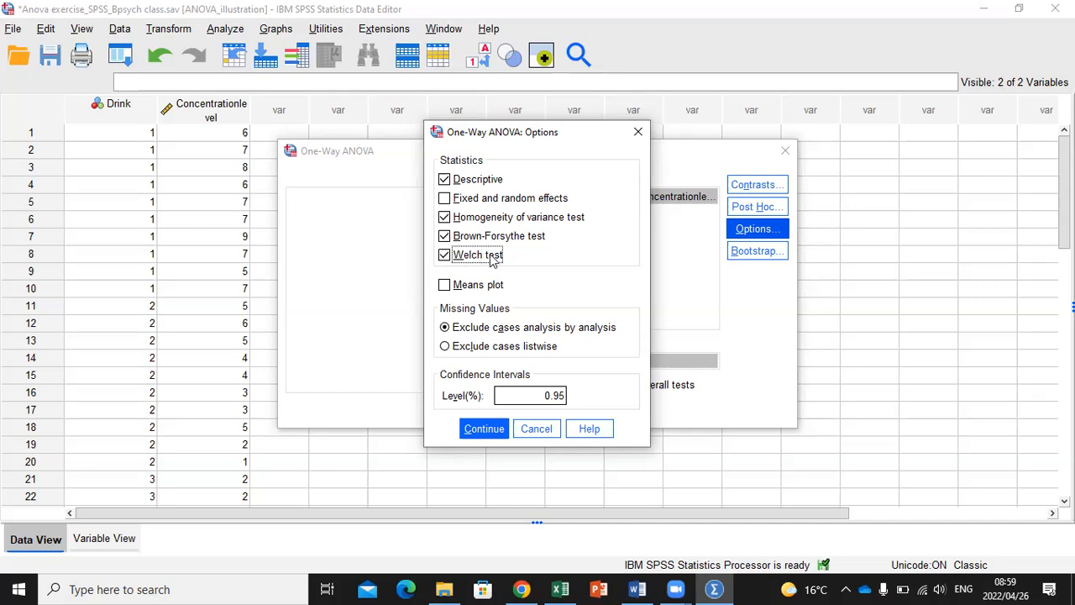
pyautogui.click(491, 431)
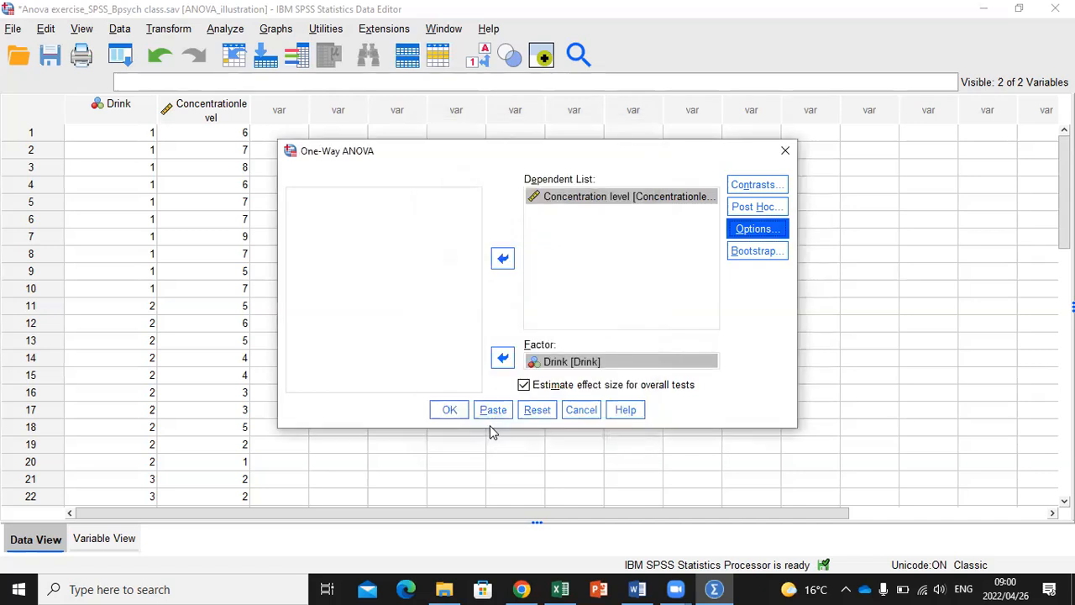
pyautogui.click(453, 410)
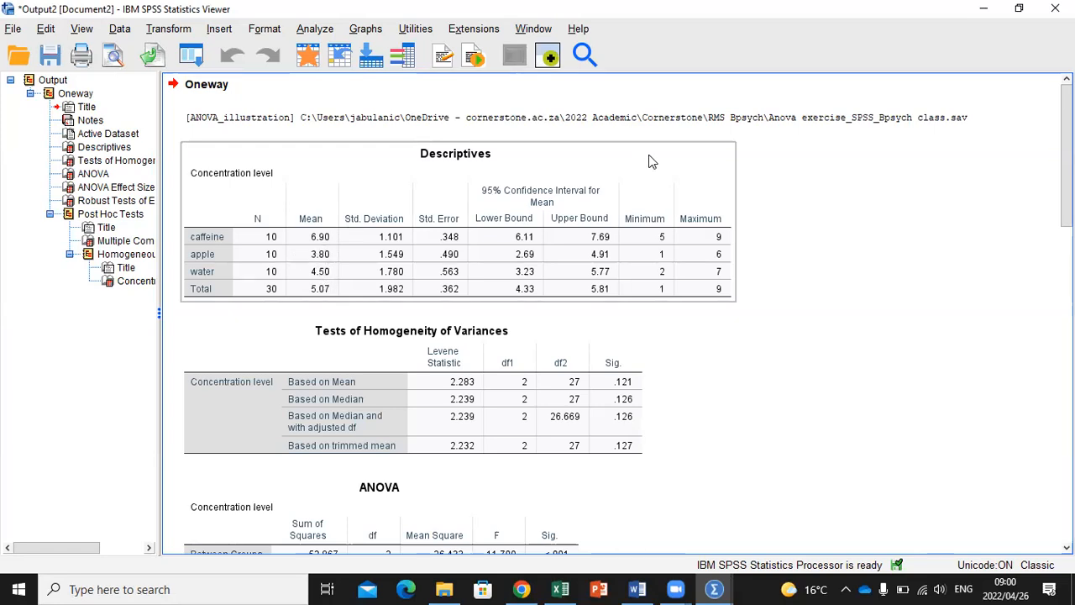
# Step: Compare the SPSS descriptives with the group summary in the Excel ANOVA sheet, and return to the SPSS output
pyautogui.click(561, 588)
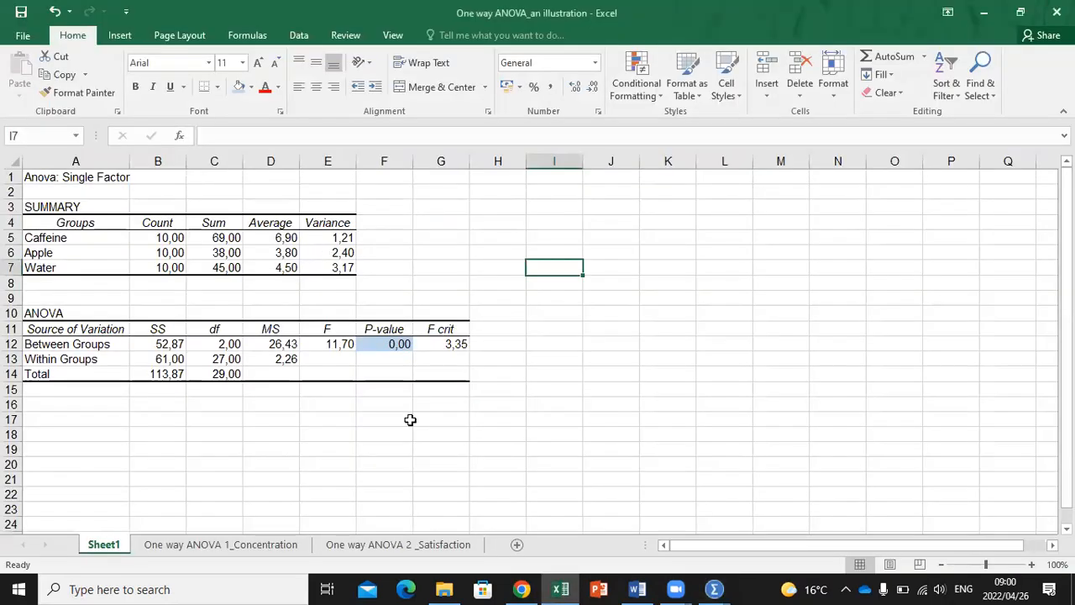
pyautogui.click(720, 588)
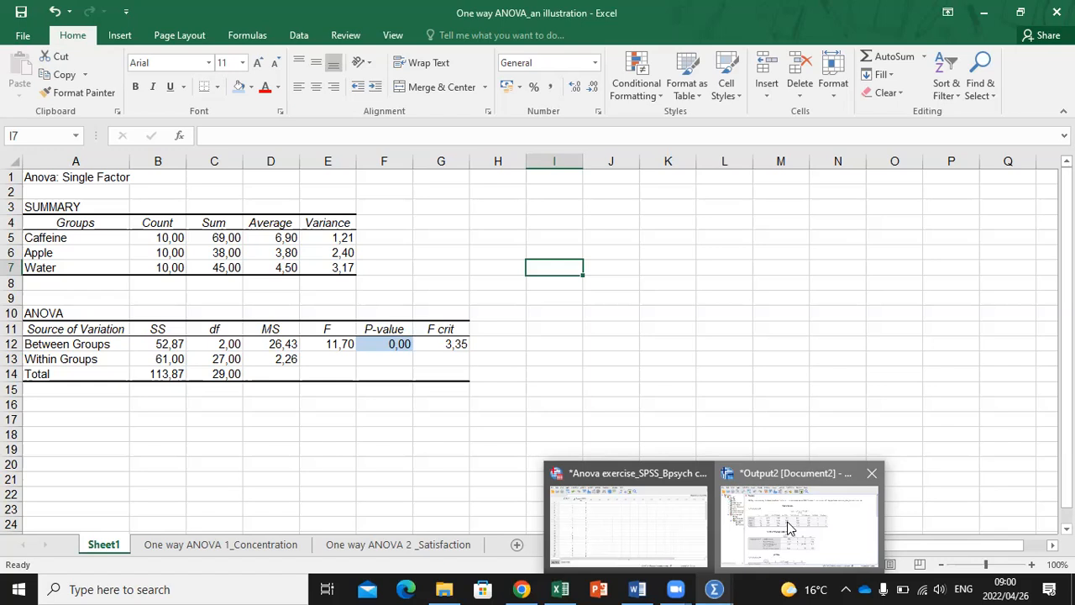
pyautogui.click(789, 527)
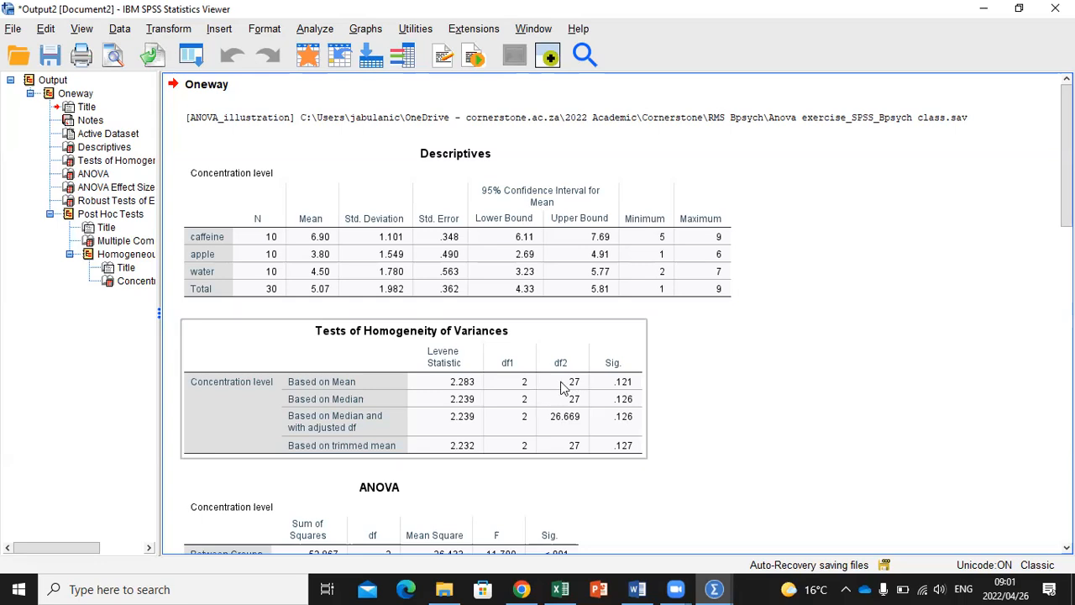
# Step: Examine the homogeneity of variances, effect sizes, robust tests and ANOVA tables in the SPSS output
pyautogui.scroll(-2, 684, 384)
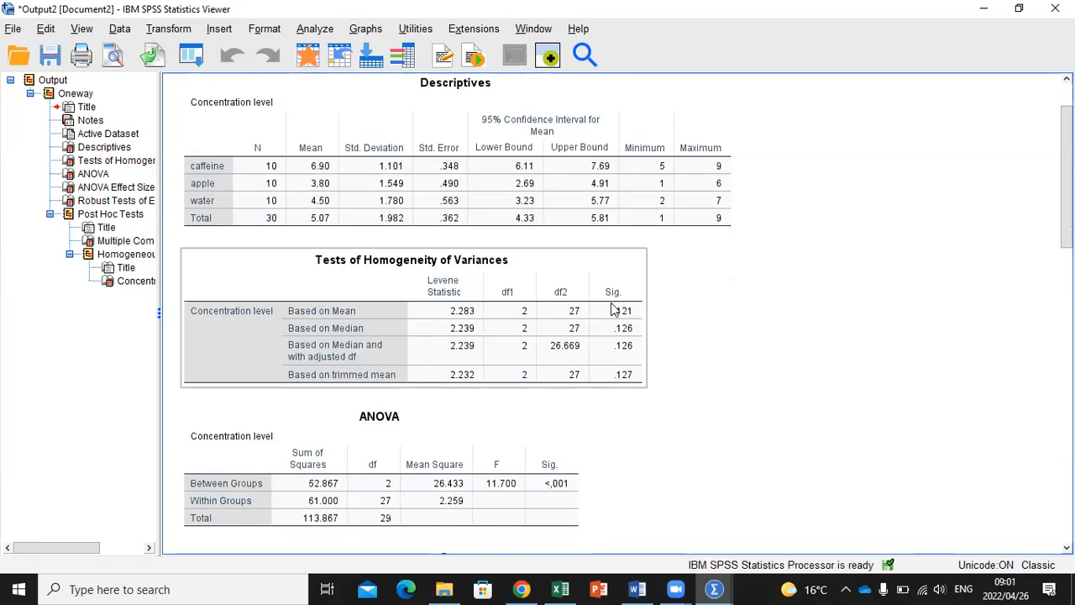
pyautogui.scroll(-8, 672, 440)
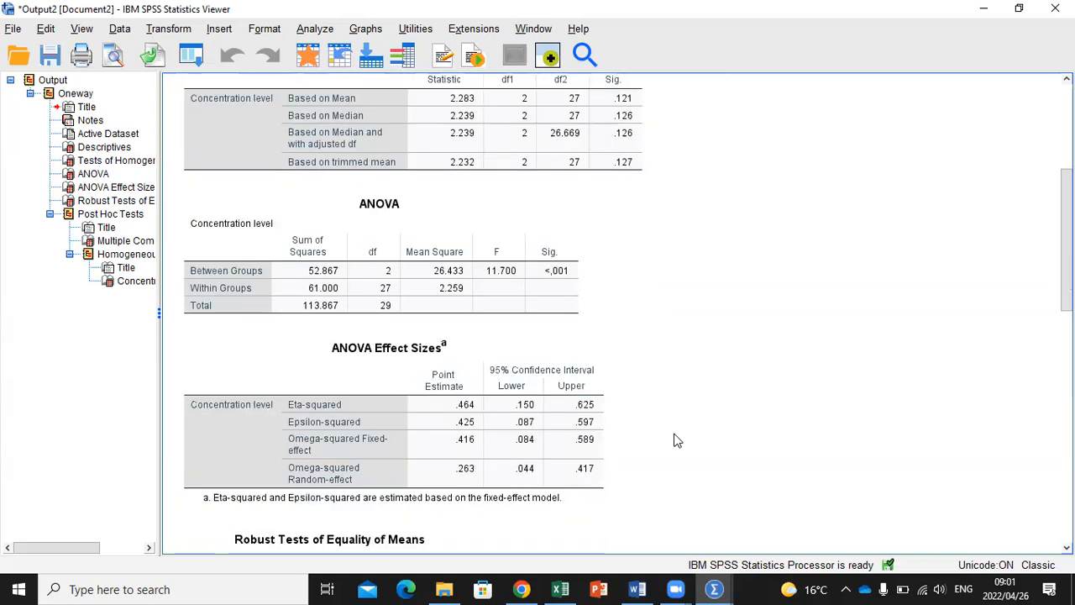
pyautogui.scroll(-4, 674, 440)
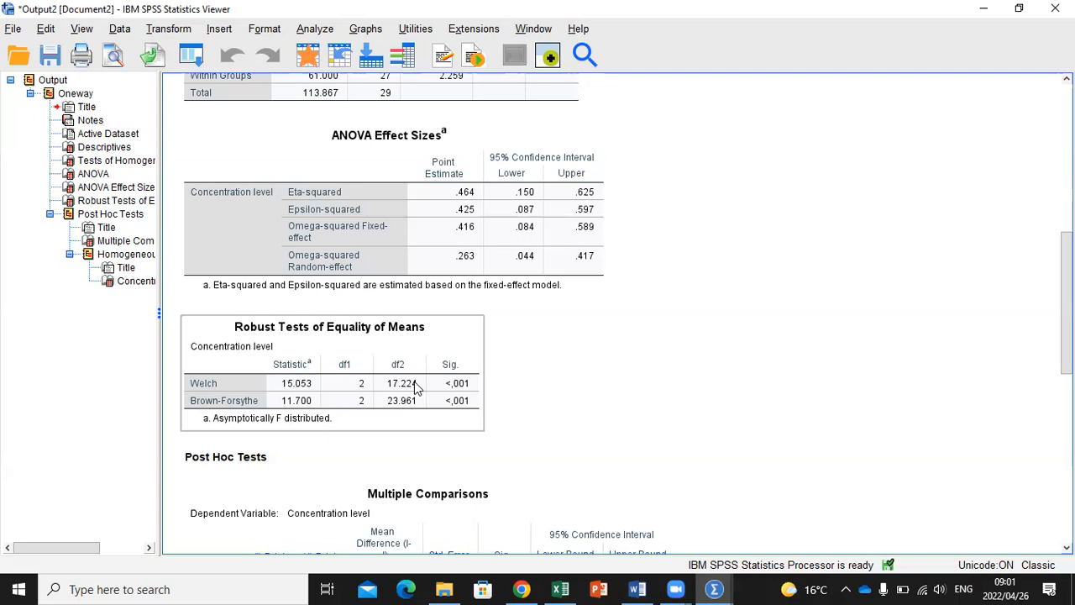
pyautogui.click(601, 383)
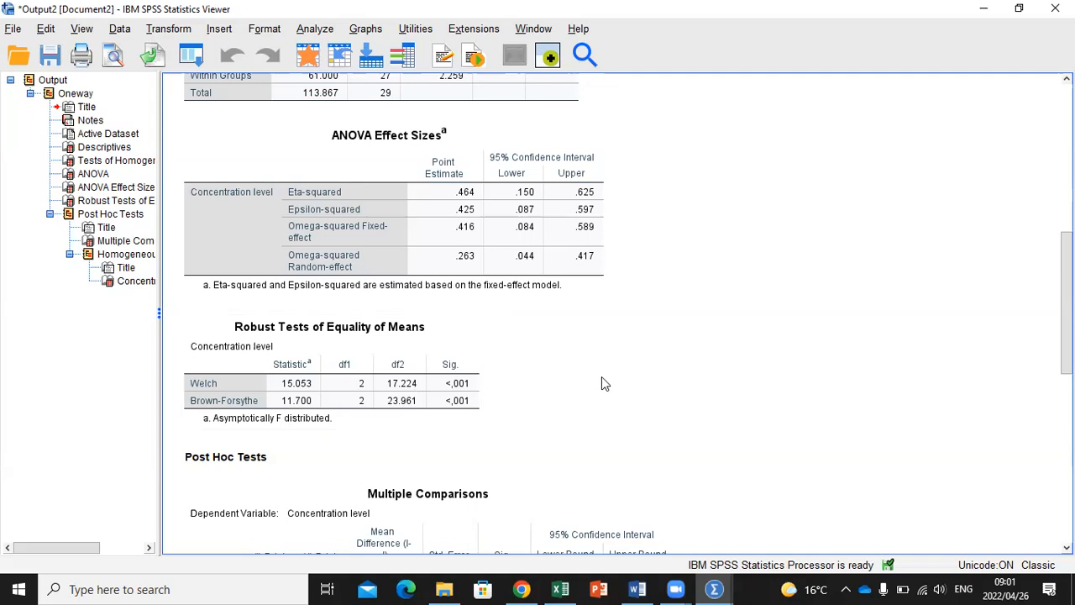
pyautogui.scroll(1, 601, 390)
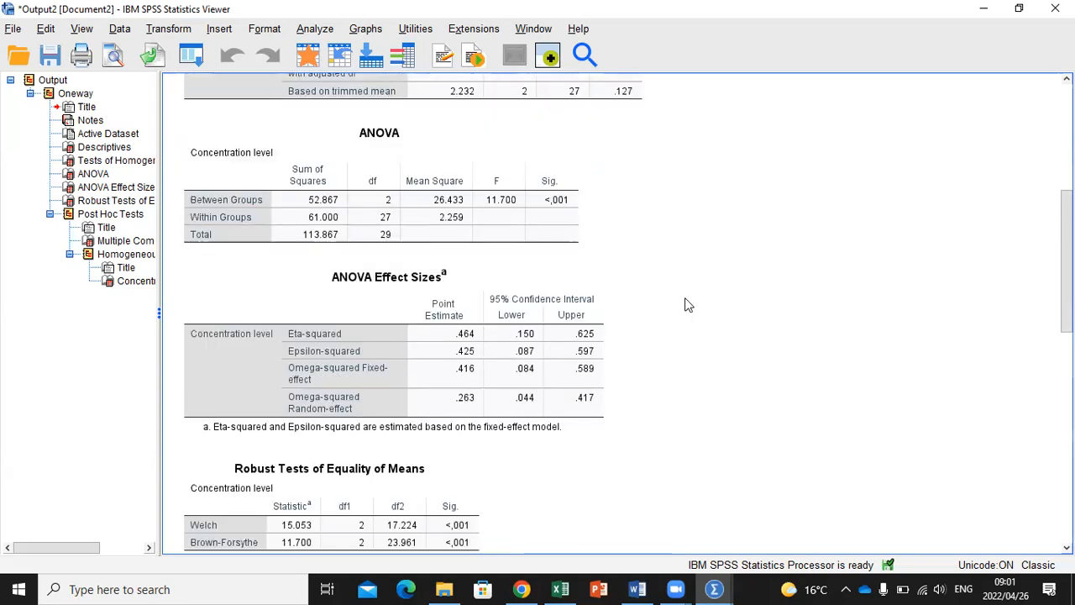
pyautogui.scroll(2, 689, 303)
pyautogui.click(497, 273)
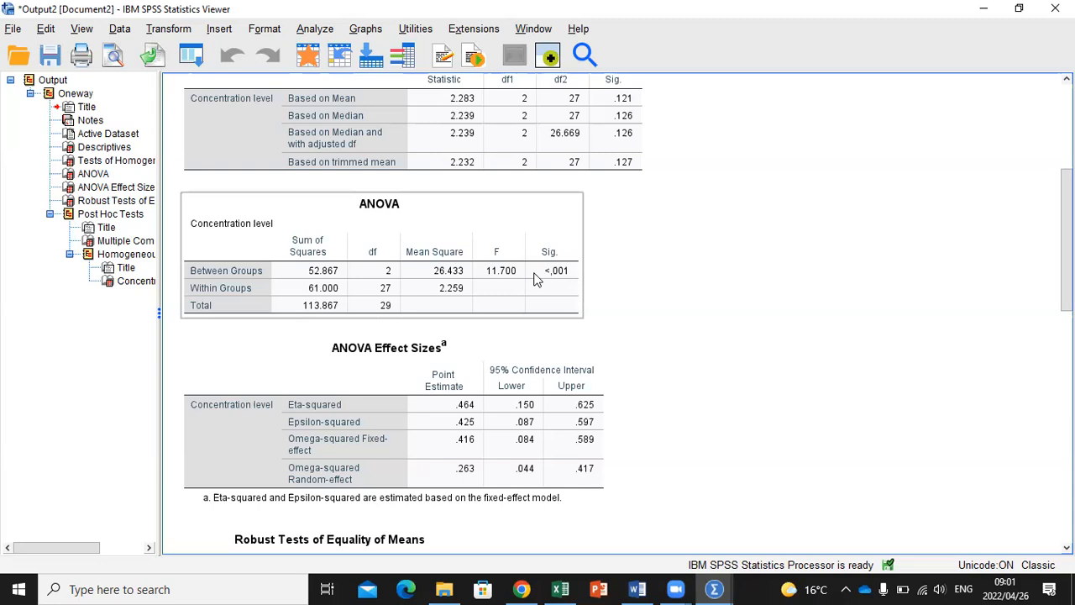
# Step: Recheck the homogeneity and ANOVA tables, and examine the Tukey HSD and Scheffe multiple comparisons between drinks
pyautogui.scroll(1, 733, 308)
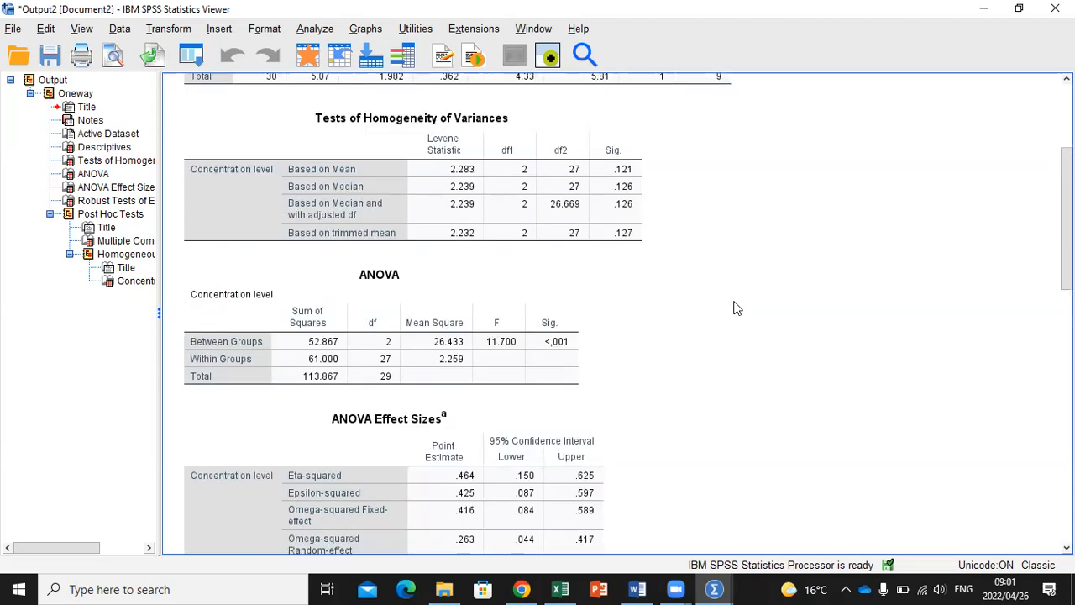
pyautogui.scroll(2, 733, 308)
pyautogui.scroll(-4, 733, 308)
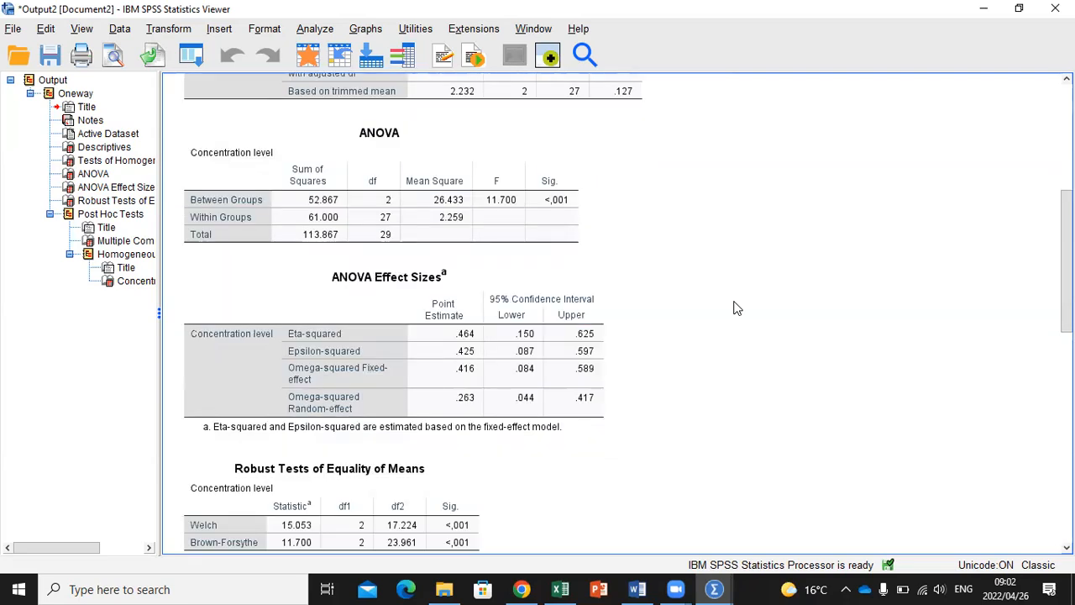
pyautogui.scroll(-3, 734, 309)
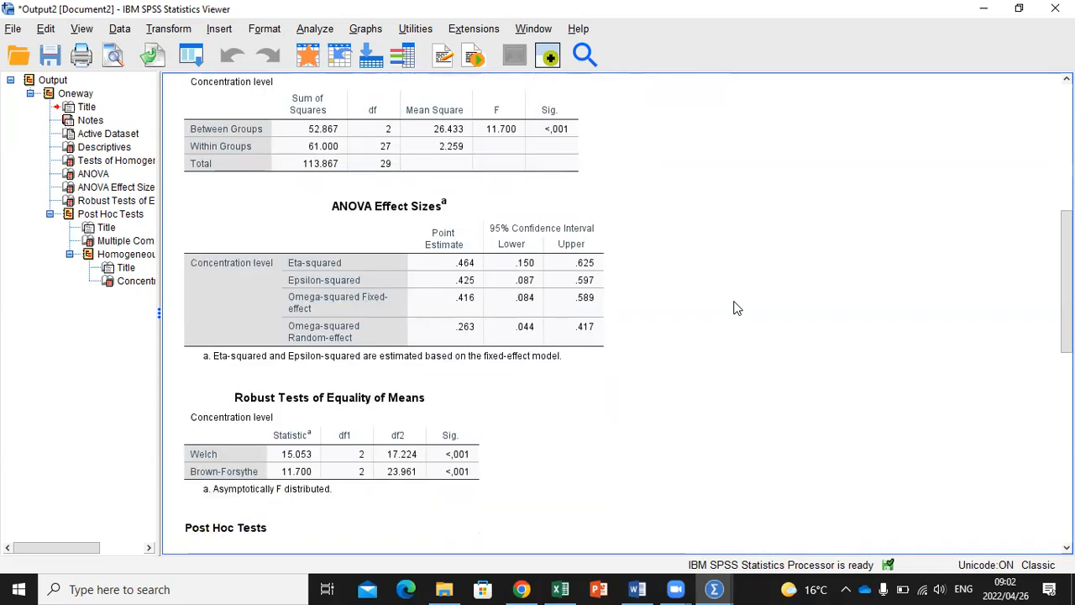
pyautogui.scroll(-4, 733, 308)
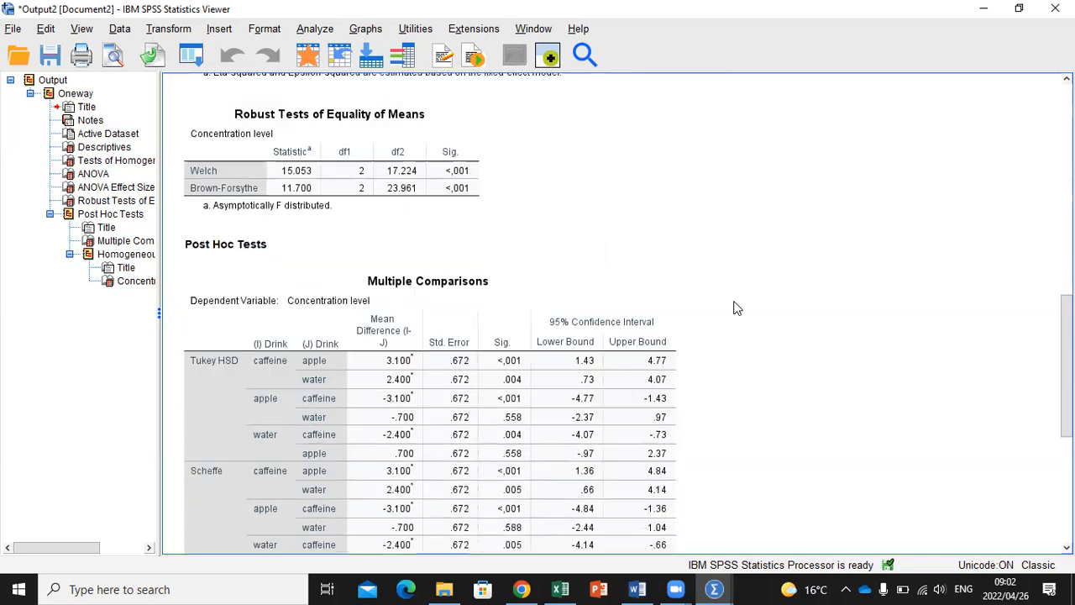
pyautogui.scroll(-1, 734, 308)
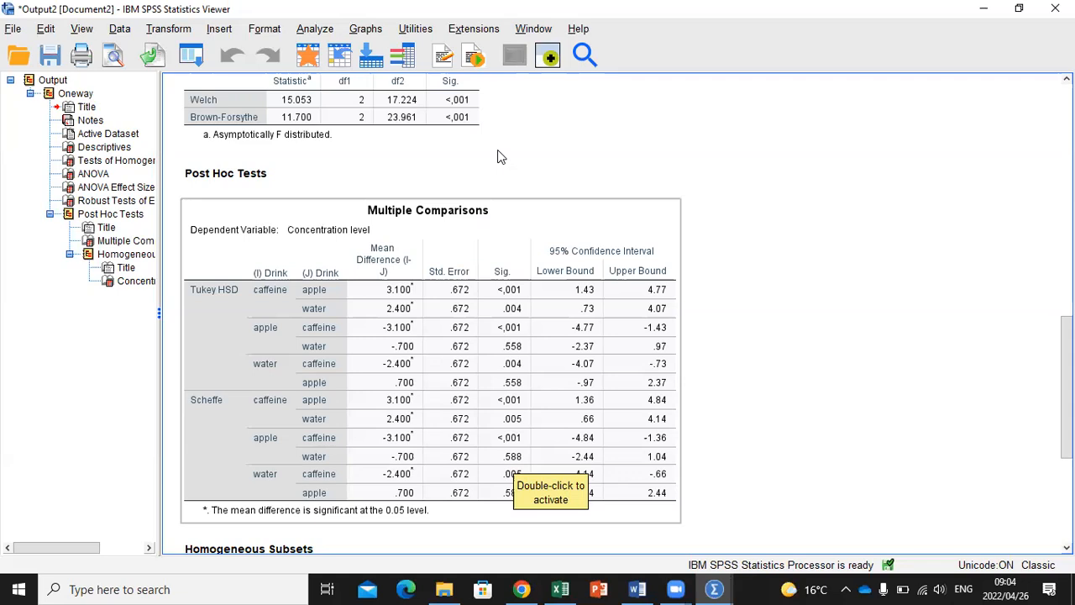
# Step: Review the Welch and Brown-Forsythe results in the Robust Tests of Equality of Means table
pyautogui.scroll(5, 596, 320)
pyautogui.scroll(-2, 597, 319)
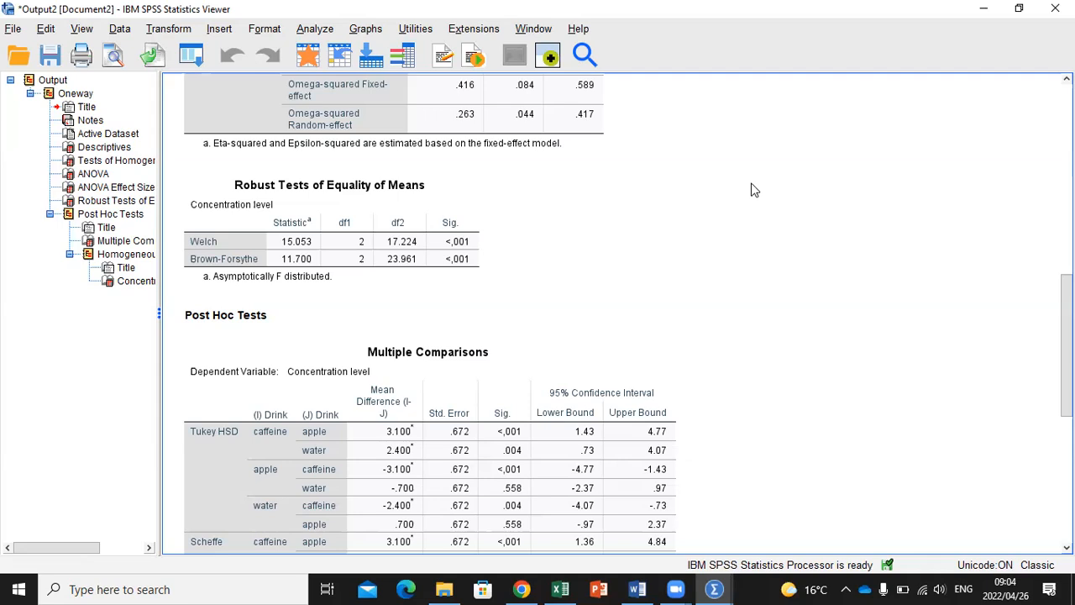
pyautogui.click(745, 317)
pyautogui.click(448, 250)
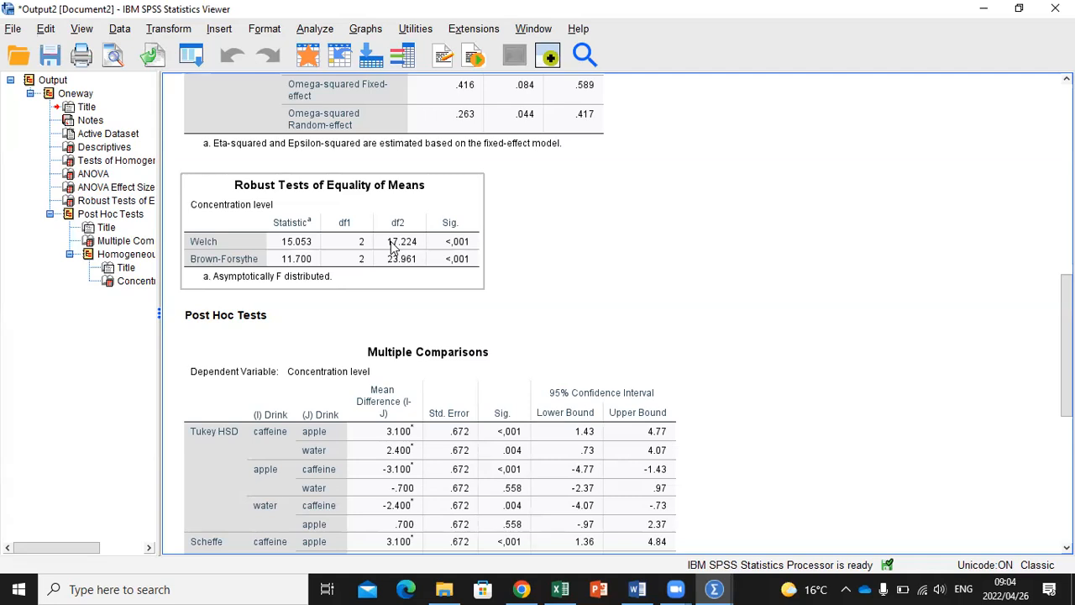
pyautogui.click(699, 241)
pyautogui.scroll(2, 725, 256)
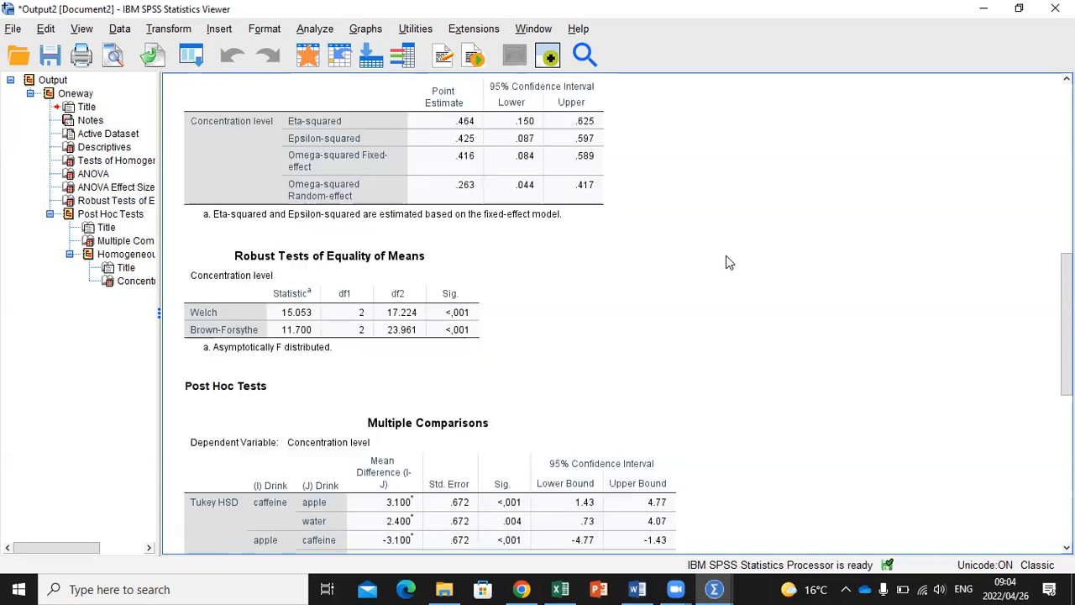
# Step: Handwrite and underline the annotation "η² = .462" in red beside the effect size and robust tests tables
pyautogui.click(296, 126)
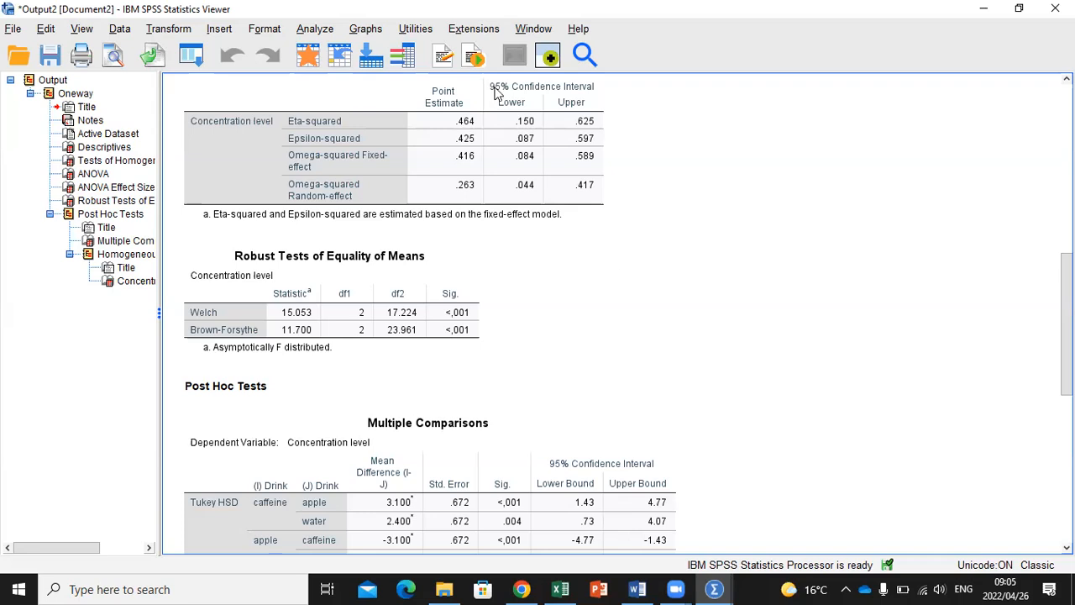
pyautogui.moveTo(620, 282)
pyautogui.mouseDown()
pyautogui.moveTo(625, 255)
pyautogui.moveTo(655, 281)
pyautogui.moveTo(653, 300)
pyautogui.mouseUp()
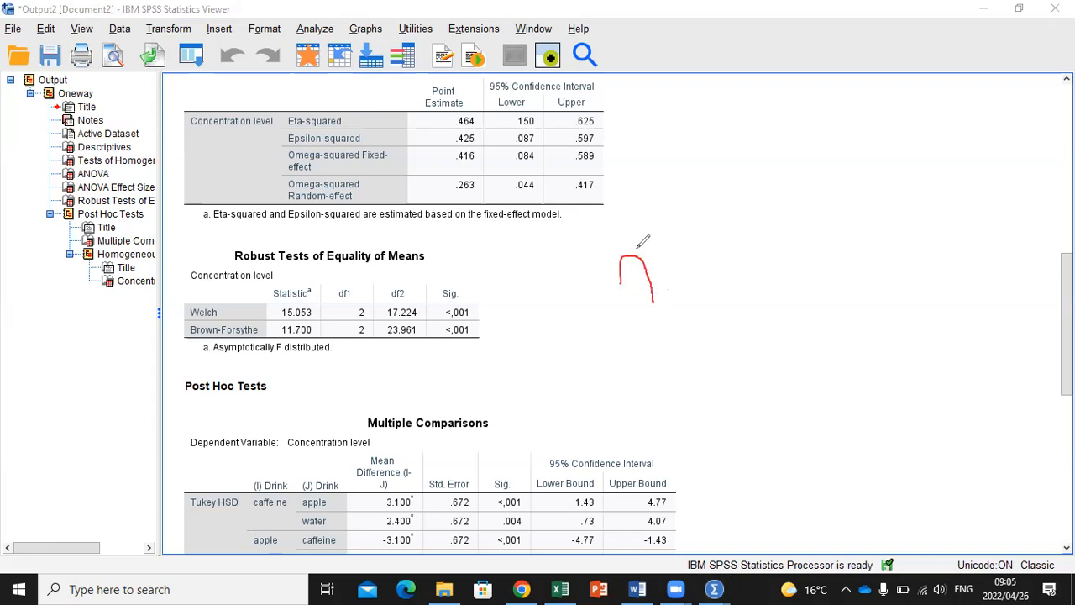
pyautogui.moveTo(639, 238); pyautogui.dragTo(729, 282)
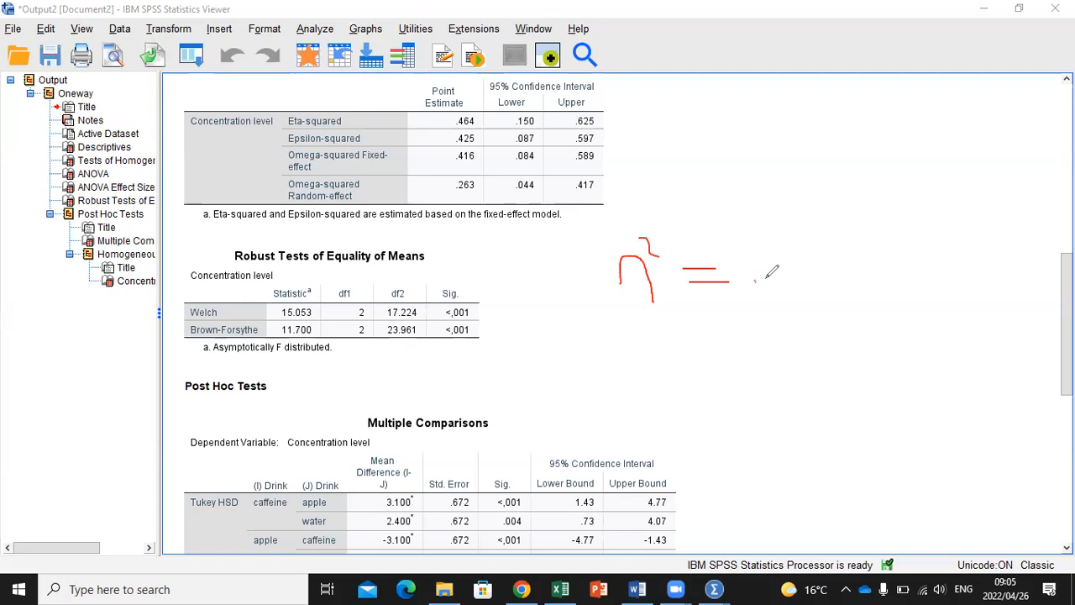
pyautogui.moveTo(769, 266)
pyautogui.mouseDown()
pyautogui.moveTo(809, 297)
pyautogui.moveTo(794, 310)
pyautogui.mouseUp()
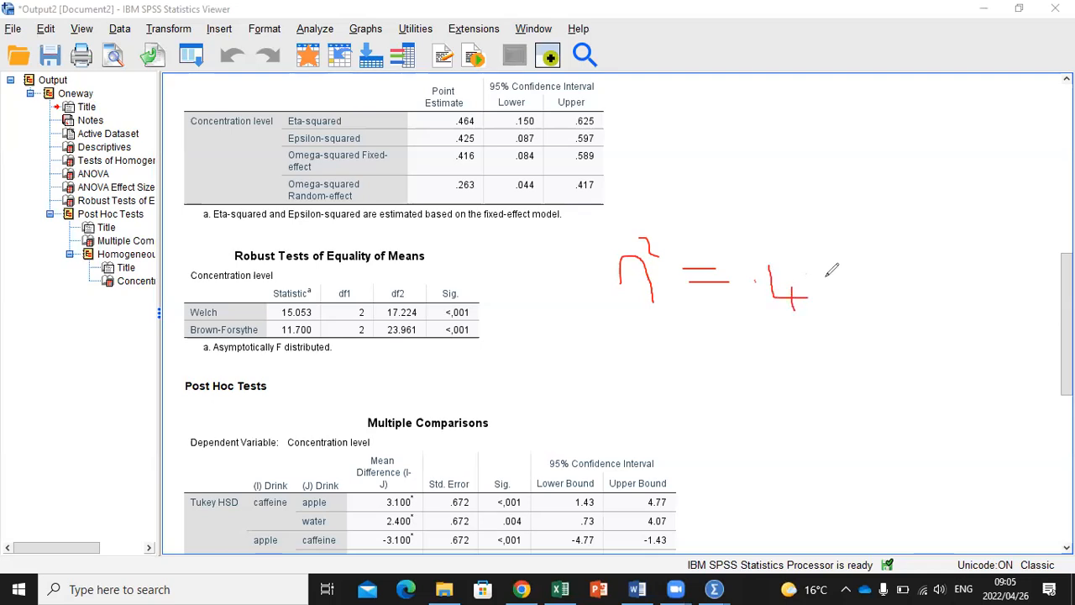
pyautogui.moveTo(826, 271)
pyautogui.mouseDown()
pyautogui.moveTo(843, 309)
pyautogui.moveTo(834, 294)
pyautogui.moveTo(878, 305)
pyautogui.mouseUp()
pyautogui.click(757, 283)
pyautogui.moveTo(571, 333); pyautogui.dragTo(889, 329)
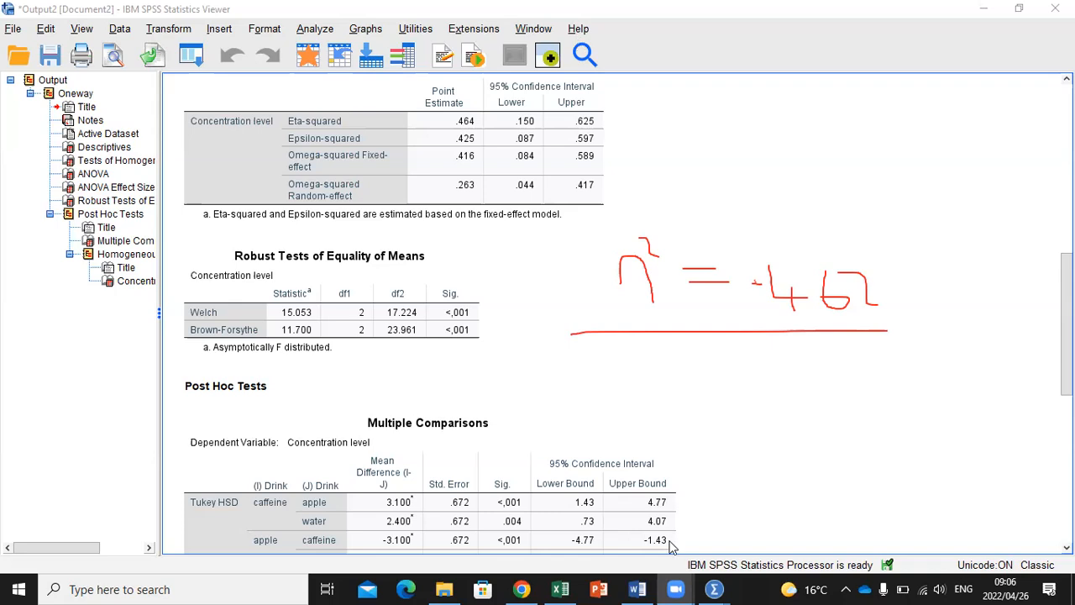
# Step: Switch to the Excel ANOVA workbook and handwrite "SS btwn / SS total =" in red below the η² annotation
pyautogui.click(560, 589)
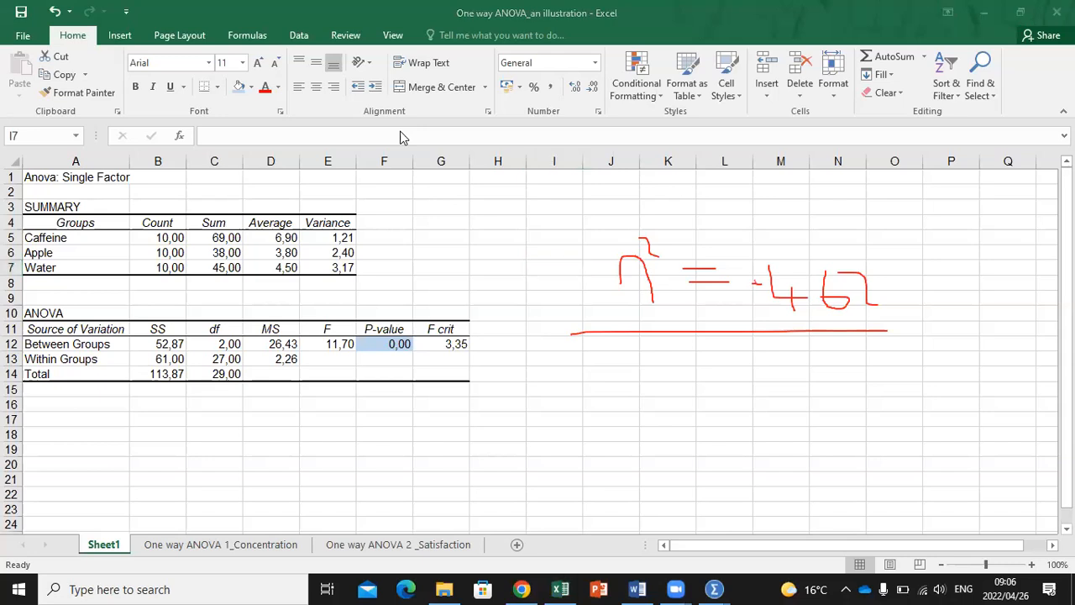
pyautogui.moveTo(552, 369)
pyautogui.mouseDown()
pyautogui.moveTo(557, 388)
pyautogui.moveTo(543, 409)
pyautogui.mouseUp()
pyautogui.moveTo(593, 371)
pyautogui.mouseDown()
pyautogui.moveTo(581, 382)
pyautogui.moveTo(593, 407)
pyautogui.moveTo(632, 383)
pyautogui.moveTo(647, 405)
pyautogui.moveTo(677, 391)
pyautogui.moveTo(700, 400)
pyautogui.mouseUp()
pyautogui.moveTo(541, 424); pyautogui.dragTo(732, 413)
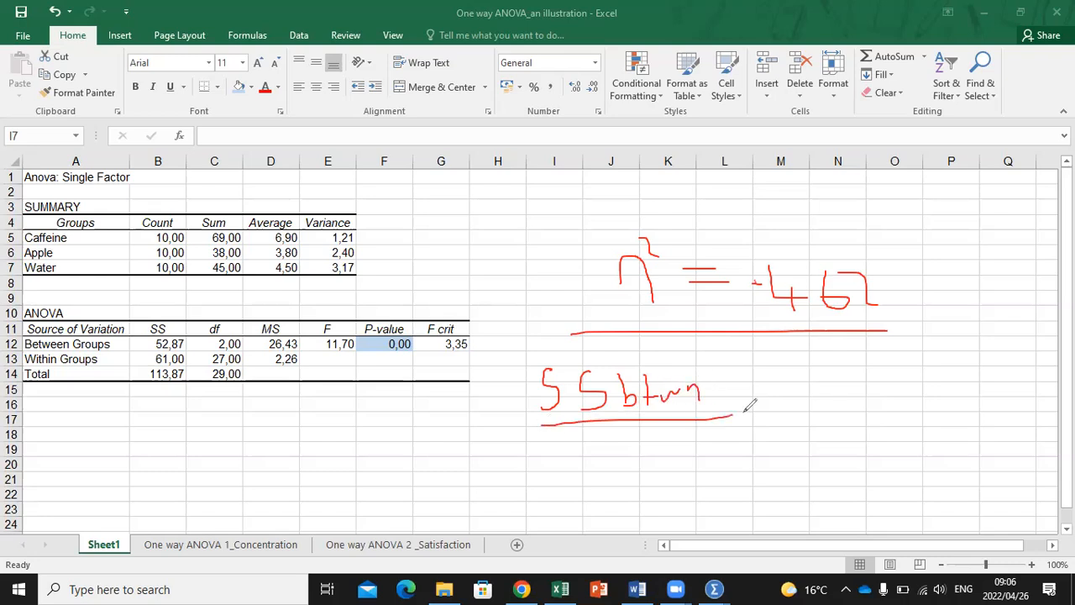
pyautogui.moveTo(578, 438)
pyautogui.mouseDown()
pyautogui.moveTo(579, 458)
pyautogui.moveTo(562, 479)
pyautogui.mouseUp()
pyautogui.moveTo(620, 437)
pyautogui.mouseDown()
pyautogui.moveTo(601, 438)
pyautogui.moveTo(620, 463)
pyautogui.moveTo(598, 481)
pyautogui.moveTo(669, 454)
pyautogui.moveTo(661, 467)
pyautogui.moveTo(698, 456)
pyautogui.moveTo(708, 467)
pyautogui.mouseUp()
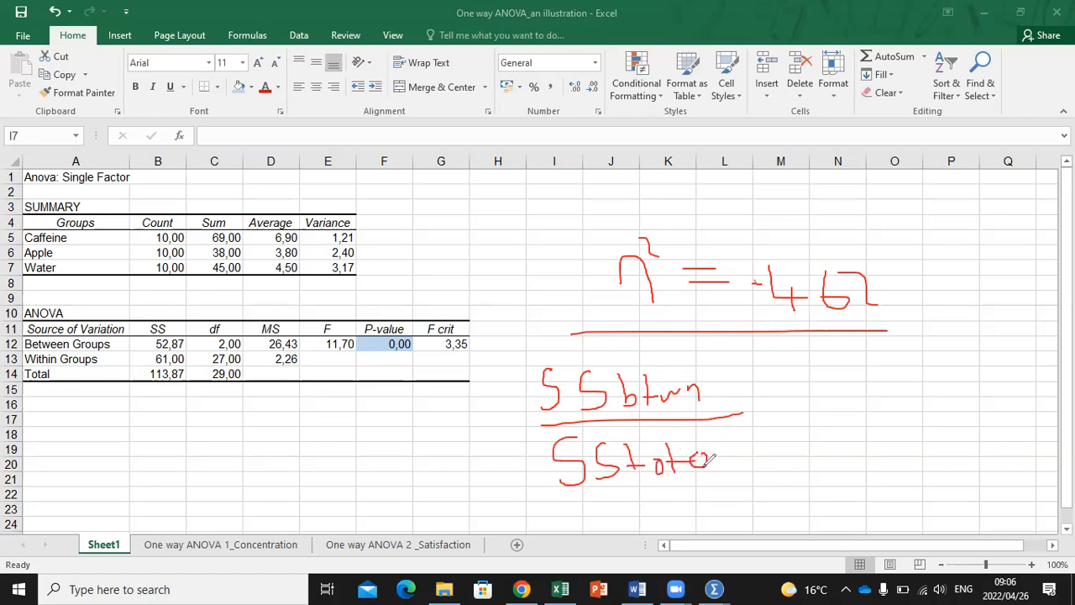
pyautogui.moveTo(719, 430); pyautogui.dragTo(723, 472)
pyautogui.moveTo(805, 414); pyautogui.dragTo(773, 416)
pyautogui.moveTo(783, 415); pyautogui.dragTo(813, 427)
# Step: Circle the between-groups and total SS values in the ANOVA table, and handwrite 52.87 over 113.87 = .462 beside the formula
pyautogui.moveTo(159, 344)
pyautogui.mouseDown()
pyautogui.moveTo(190, 349)
pyautogui.moveTo(195, 329)
pyautogui.moveTo(167, 325)
pyautogui.moveTo(156, 339)
pyautogui.mouseUp()
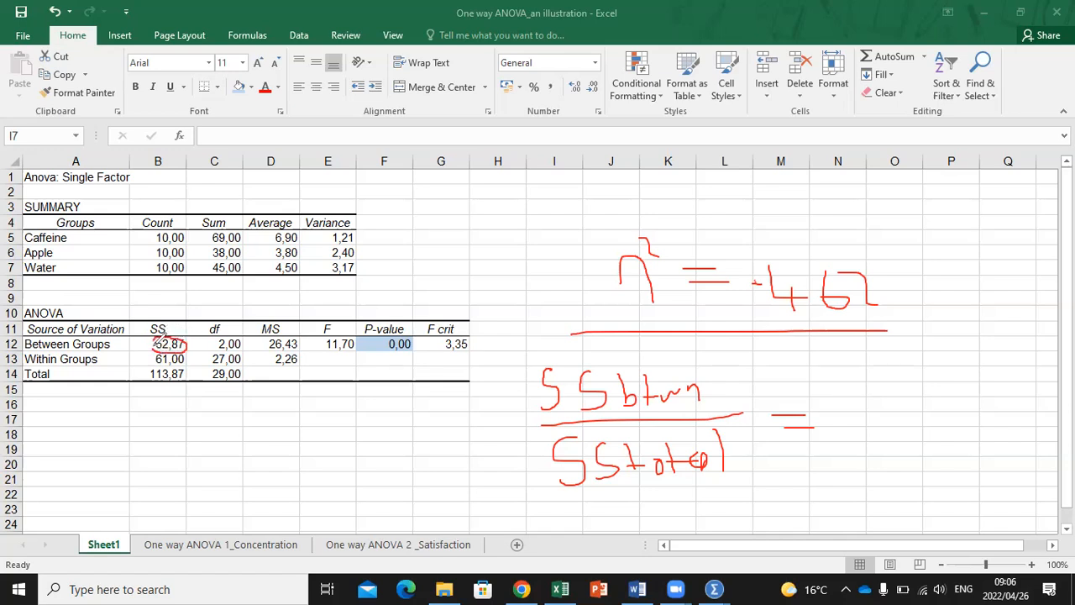
pyautogui.moveTo(186, 380)
pyautogui.mouseDown()
pyautogui.moveTo(193, 356)
pyautogui.moveTo(160, 352)
pyautogui.moveTo(144, 370)
pyautogui.moveTo(172, 383)
pyautogui.moveTo(188, 375)
pyautogui.mouseUp()
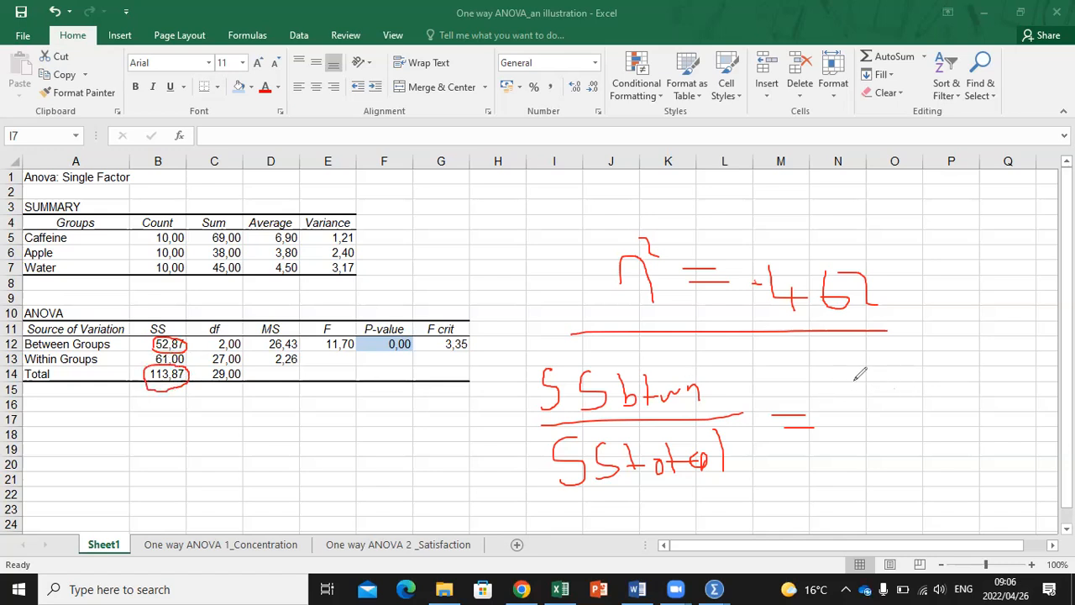
pyautogui.moveTo(839, 380); pyautogui.dragTo(832, 401)
pyautogui.moveTo(838, 380)
pyautogui.mouseDown()
pyautogui.moveTo(853, 378)
pyautogui.moveTo(865, 396)
pyautogui.moveTo(925, 377)
pyautogui.moveTo(917, 392)
pyautogui.moveTo(932, 377)
pyautogui.mouseUp()
pyautogui.moveTo(823, 418); pyautogui.dragTo(937, 407)
pyautogui.moveTo(840, 434)
pyautogui.mouseDown()
pyautogui.moveTo(840, 447)
pyautogui.moveTo(880, 441)
pyautogui.moveTo(867, 453)
pyautogui.moveTo(909, 447)
pyautogui.moveTo(919, 434)
pyautogui.moveTo(955, 437)
pyautogui.moveTo(942, 453)
pyautogui.mouseUp()
pyautogui.click(892, 448)
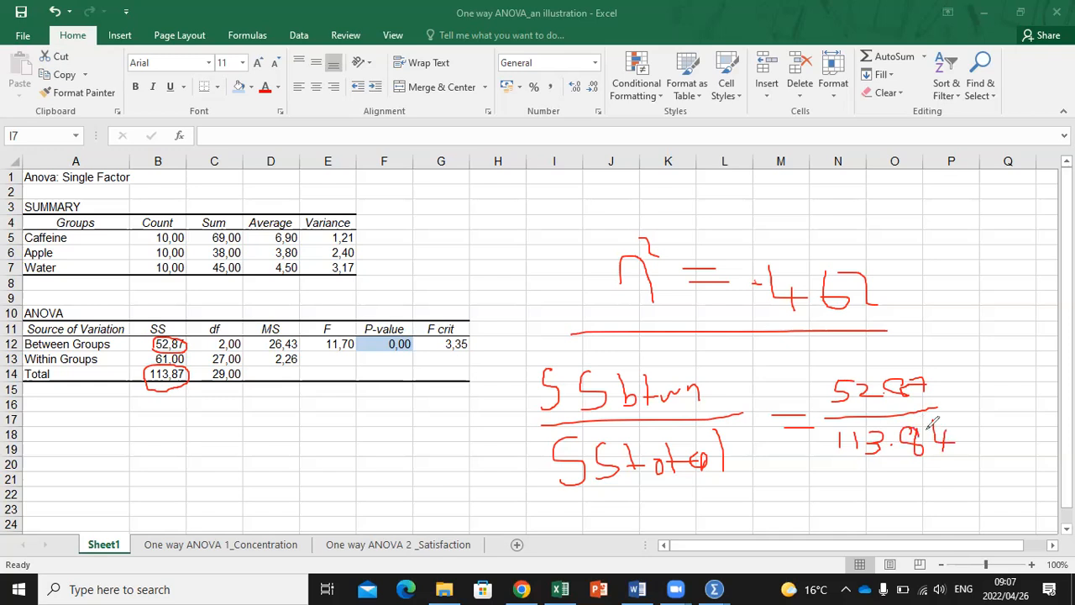
pyautogui.moveTo(927, 426); pyautogui.dragTo(962, 438)
pyautogui.moveTo(784, 487)
pyautogui.mouseDown()
pyautogui.moveTo(809, 484)
pyautogui.moveTo(791, 499)
pyautogui.mouseUp()
pyautogui.moveTo(860, 489)
pyautogui.mouseDown()
pyautogui.moveTo(880, 506)
pyautogui.moveTo(878, 519)
pyautogui.moveTo(944, 490)
pyautogui.moveTo(951, 510)
pyautogui.mouseUp()
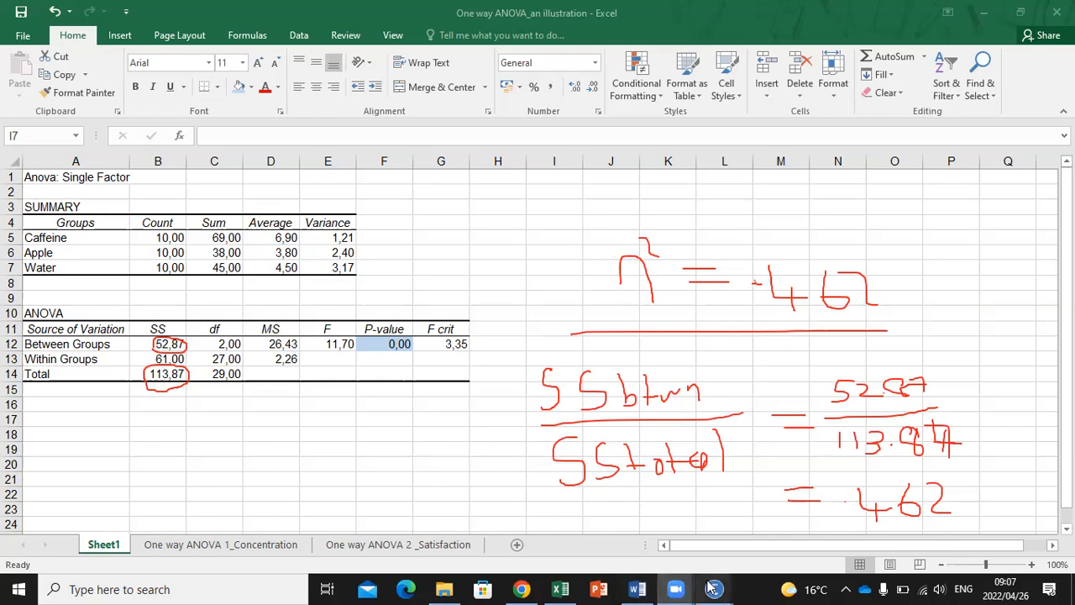
# Step: Switch back to the SPSS output and review the homogeneity of variances test and the Descriptives table
pyautogui.moveTo(714, 588)
pyautogui.click(776, 536)
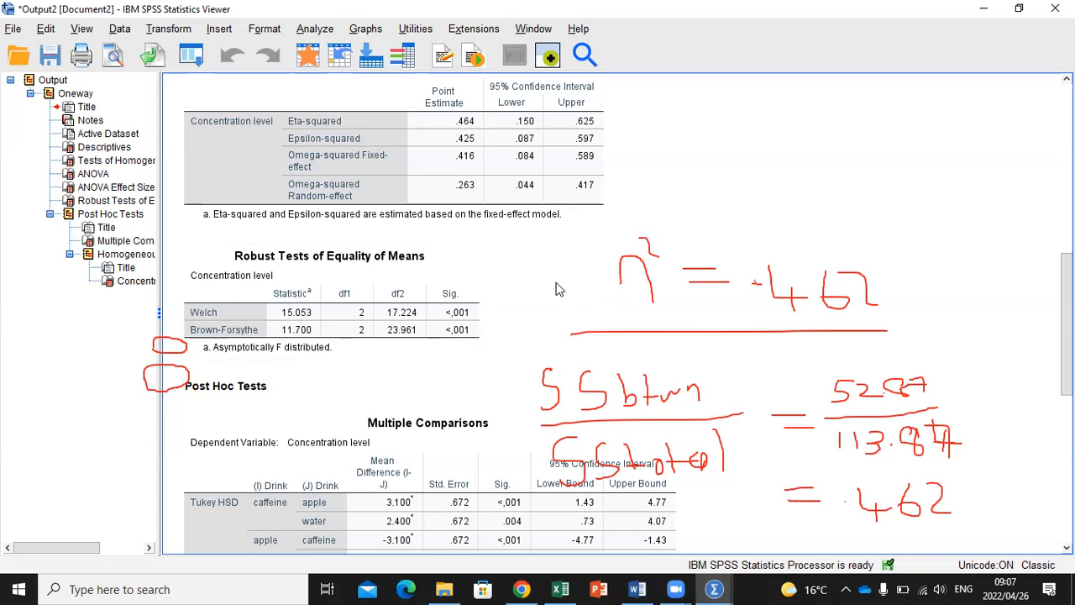
pyautogui.scroll(3, 538, 290)
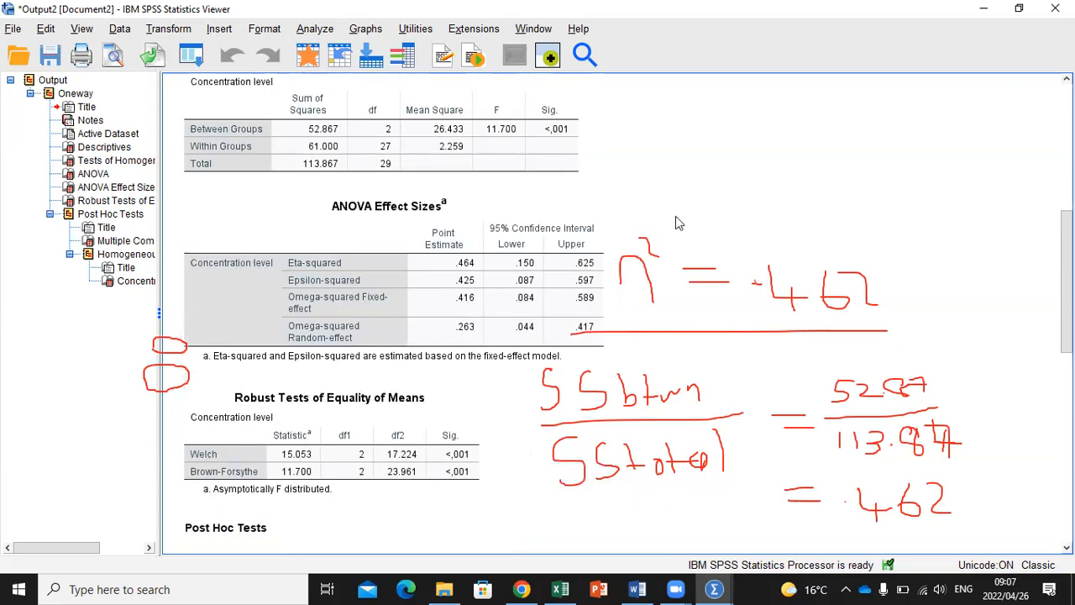
pyautogui.scroll(3, 679, 228)
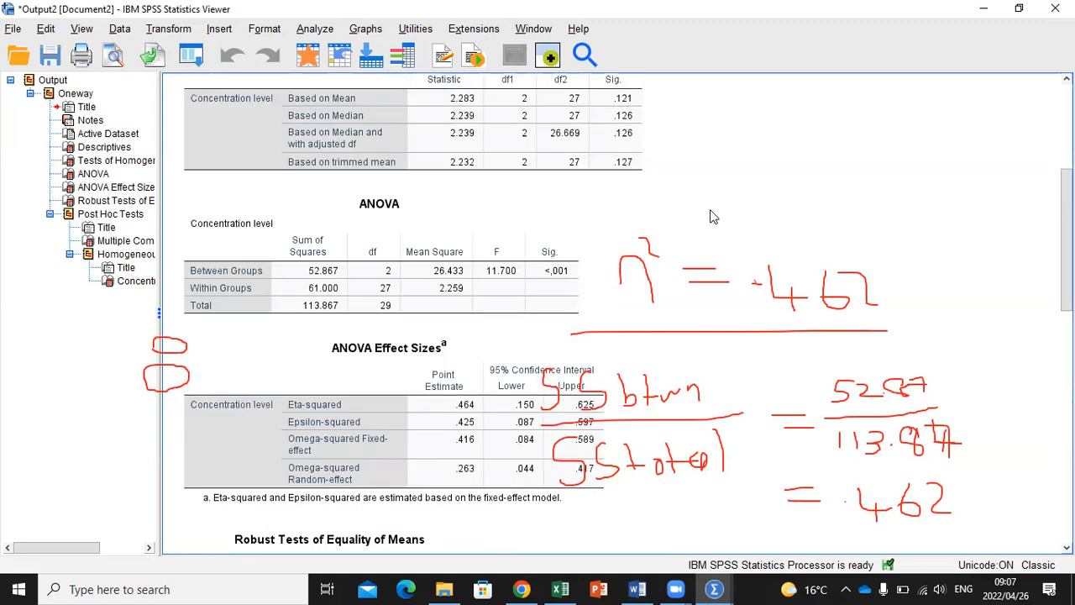
pyautogui.scroll(2, 712, 217)
pyautogui.scroll(2, 712, 217)
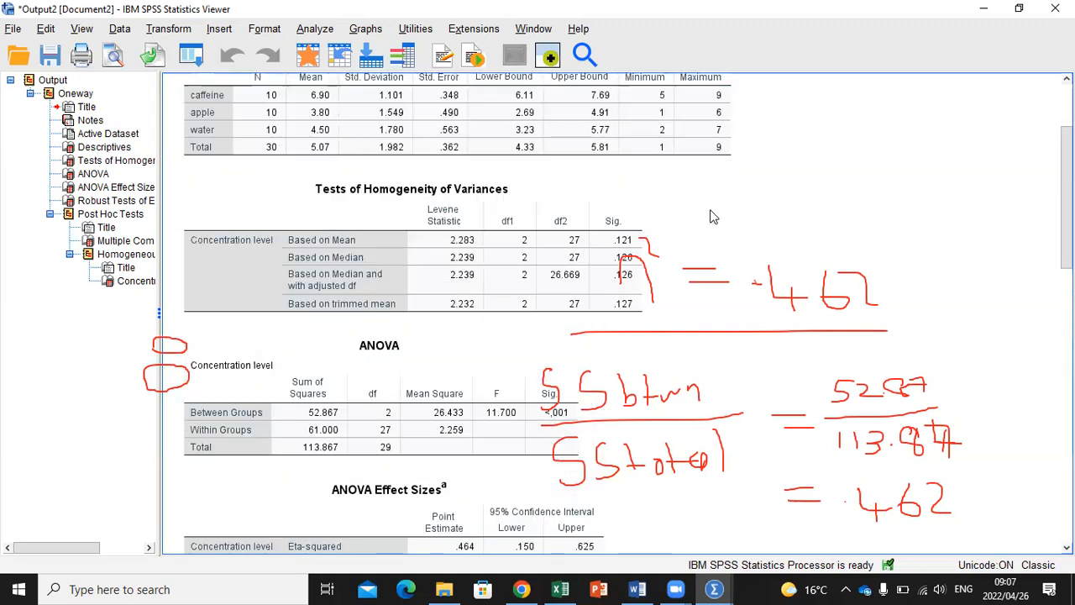
pyautogui.click(430, 247)
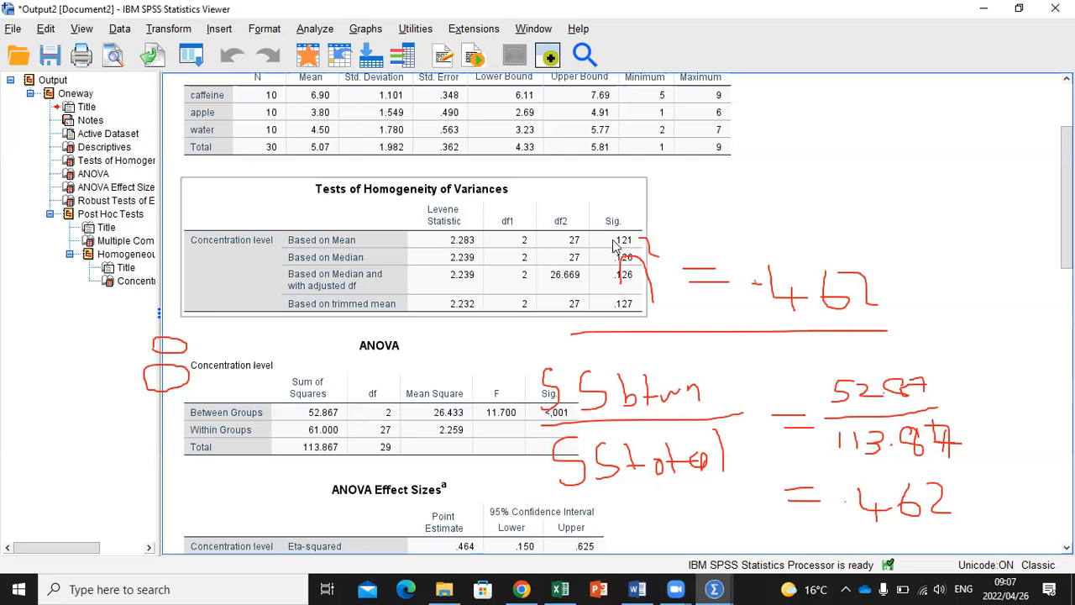
pyautogui.click(737, 240)
pyautogui.scroll(2, 737, 240)
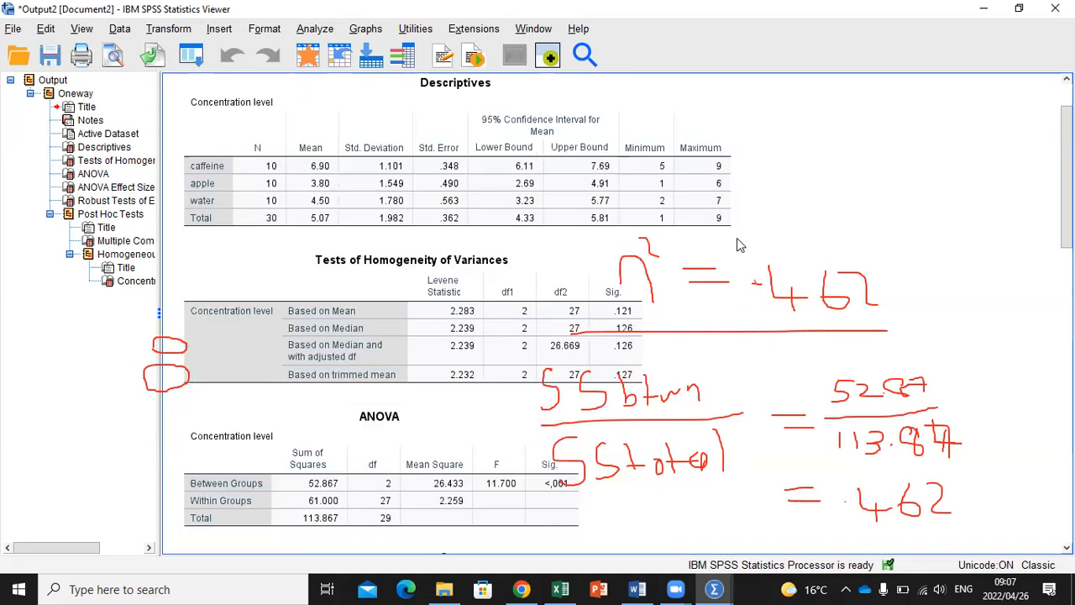
pyautogui.scroll(2, 736, 244)
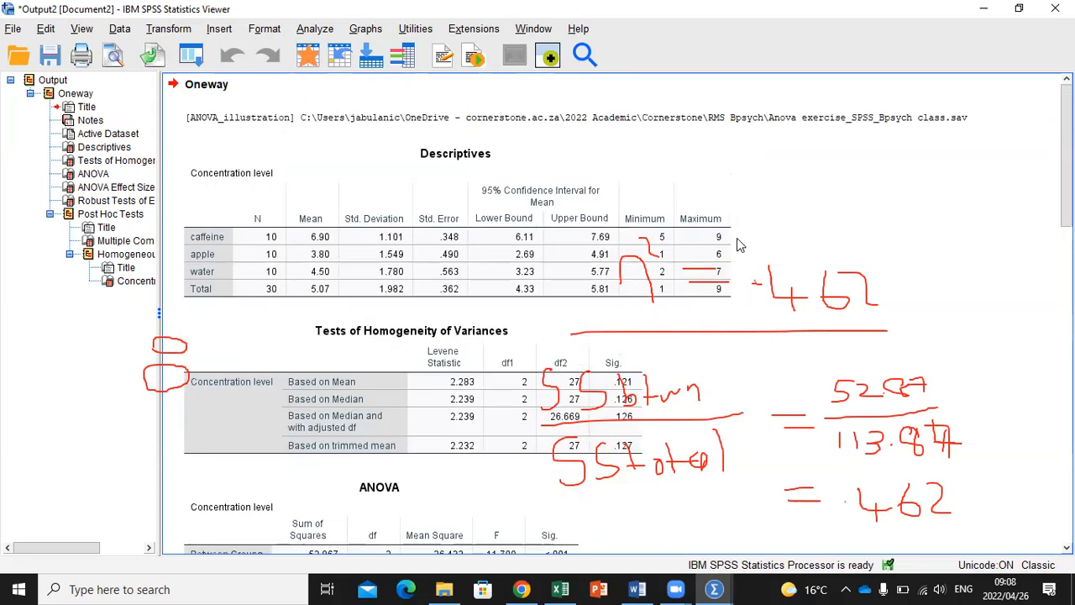
# Step: Review the between-groups significance in the ANOVA table and the eta-squared point estimate in the effect sizes table
pyautogui.scroll(-2, 737, 244)
pyautogui.scroll(-8, 737, 244)
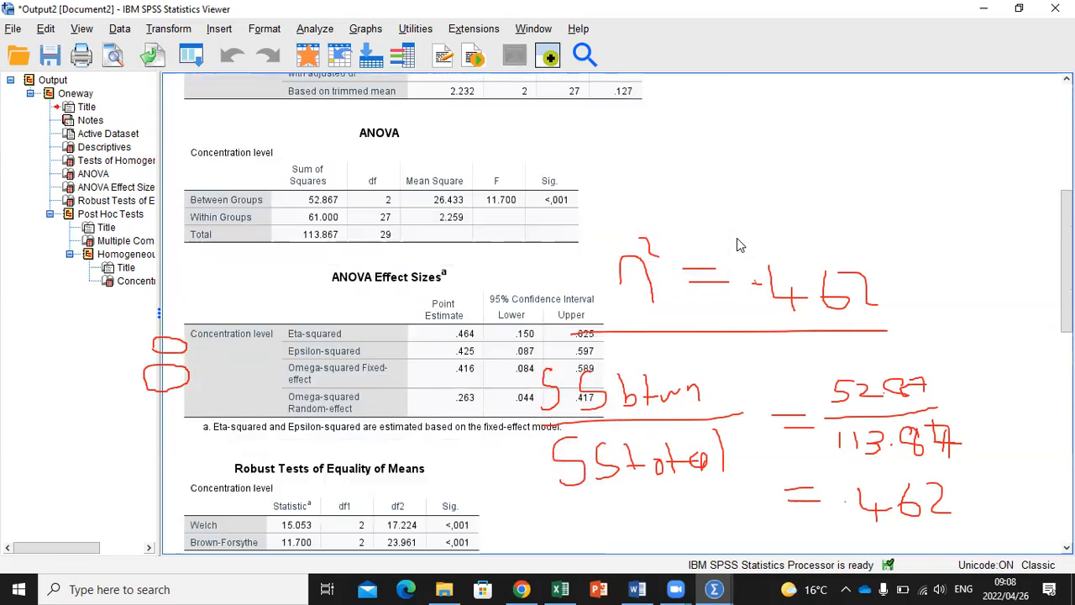
pyautogui.click(531, 202)
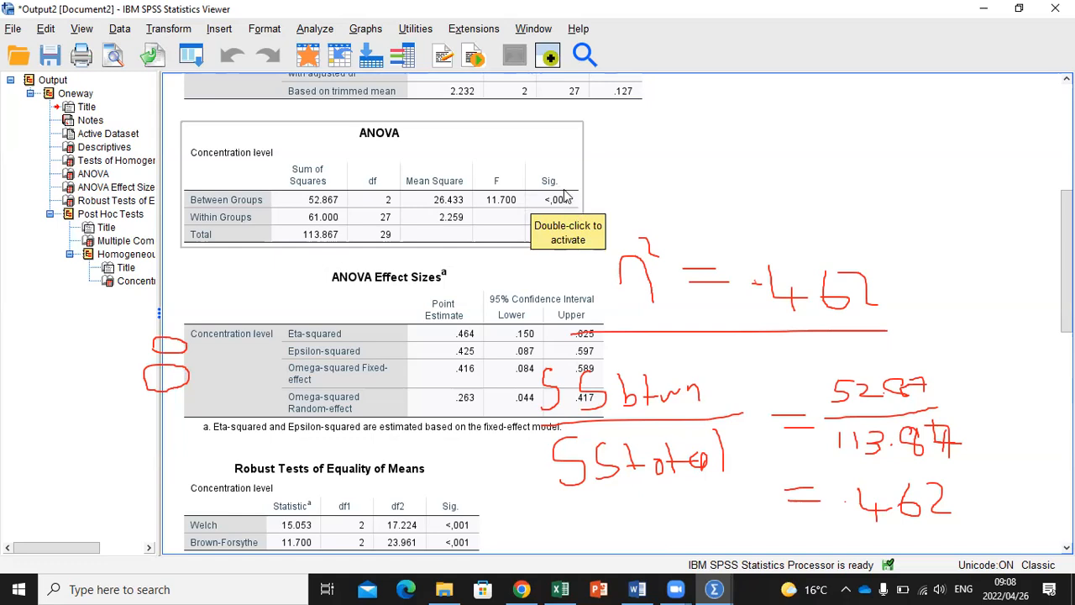
pyautogui.click(634, 194)
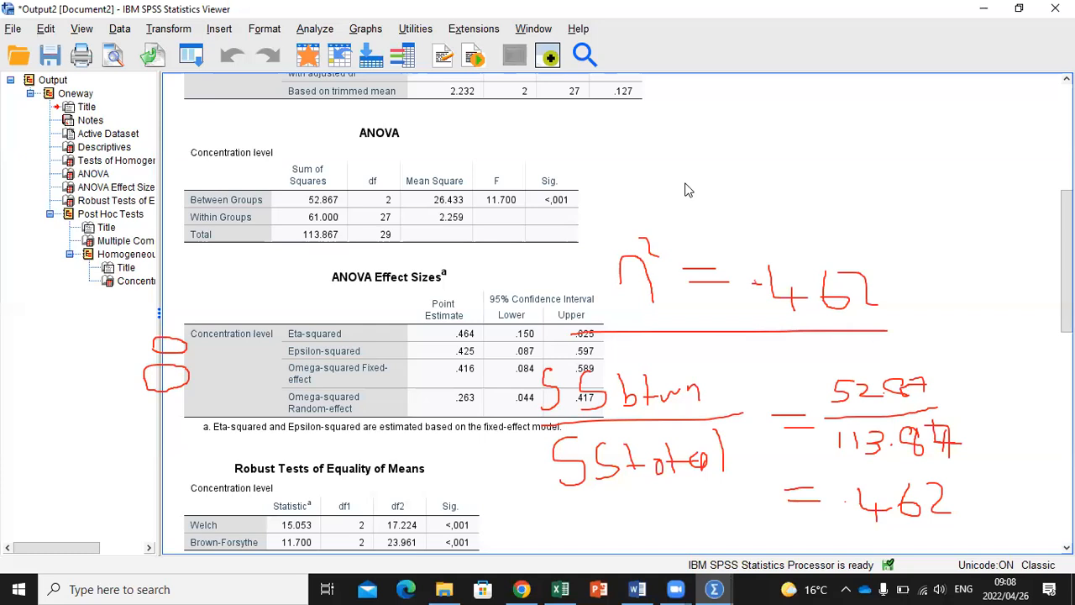
pyautogui.click(462, 346)
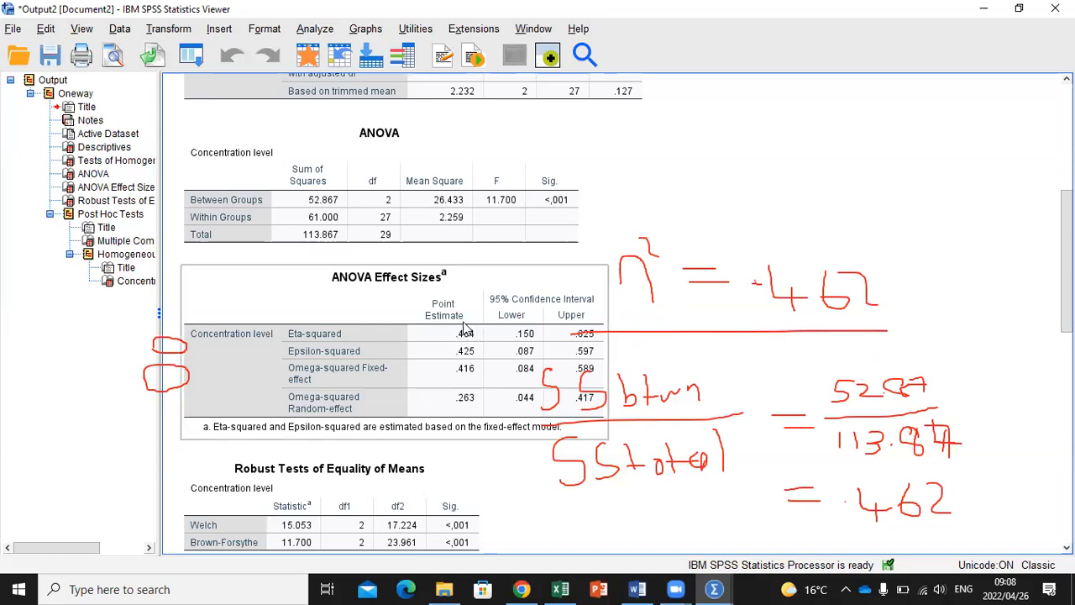
pyautogui.click(705, 181)
# Step: Review the Tukey HSD and Scheffe multiple comparisons and the homogeneous subsets, and return to the ANOVA table
pyautogui.scroll(-2, 705, 180)
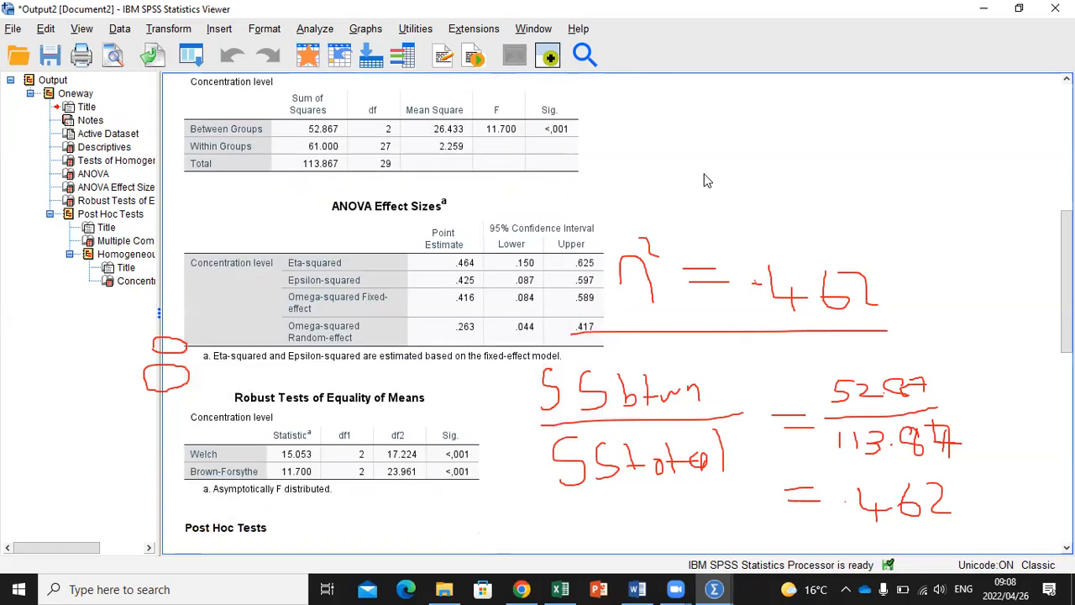
pyautogui.scroll(-10, 705, 181)
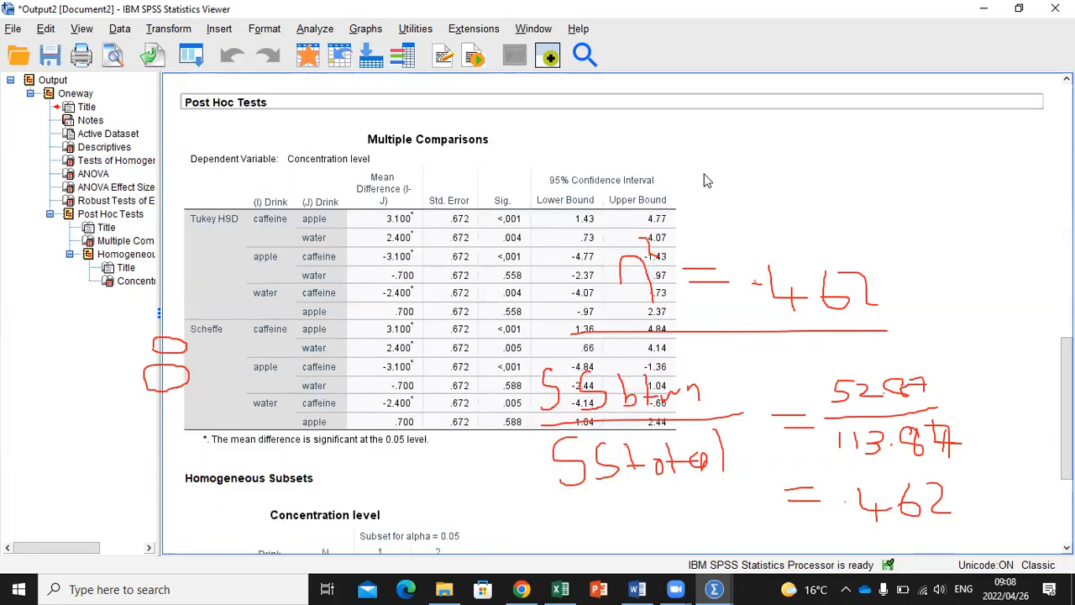
pyautogui.click(438, 328)
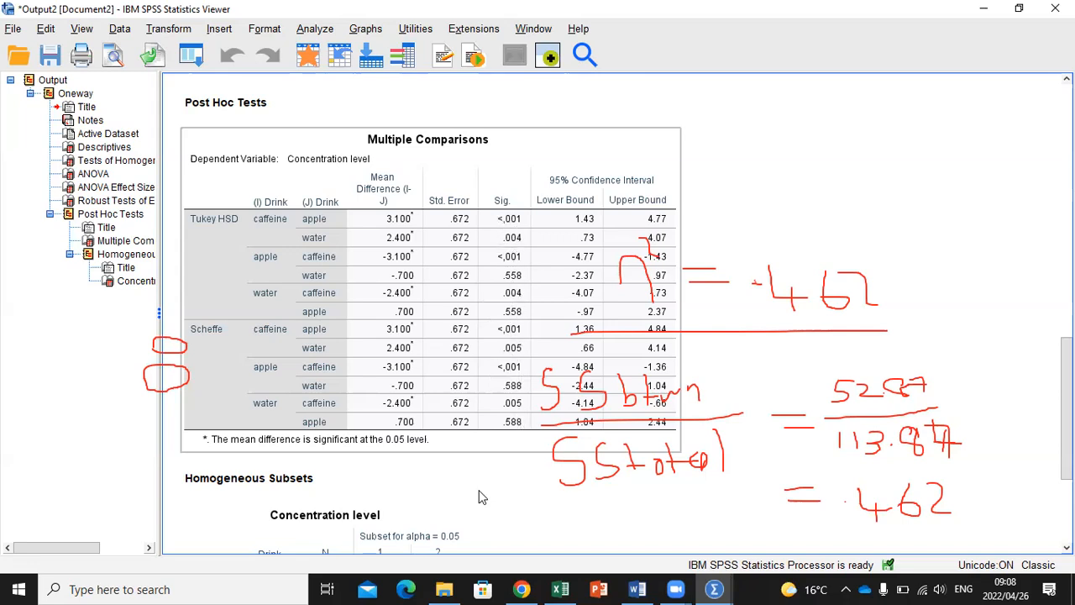
pyautogui.scroll(-5, 480, 470)
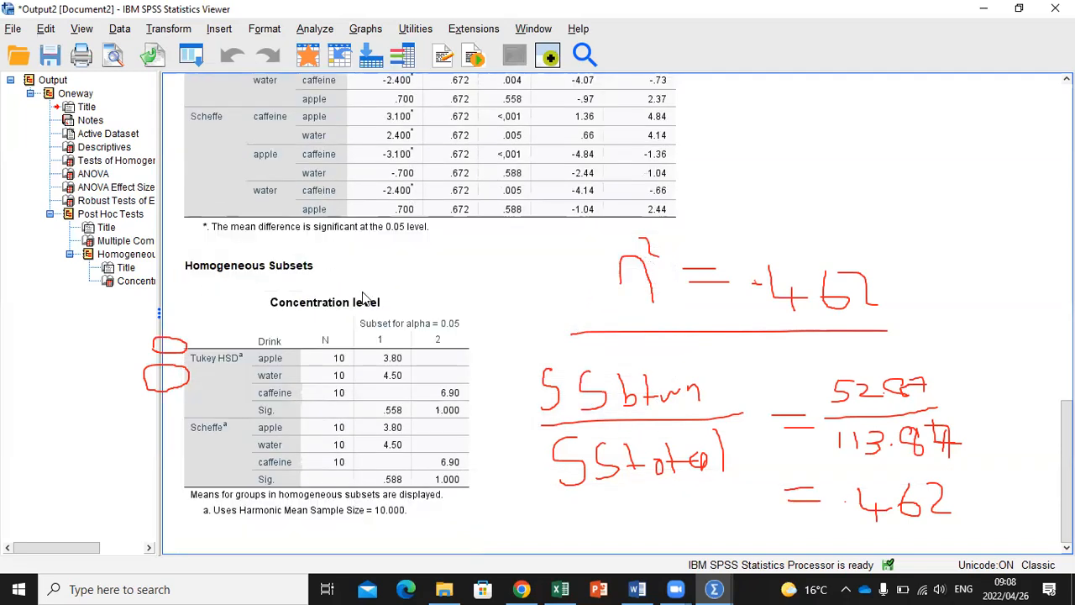
pyautogui.scroll(12, 566, 330)
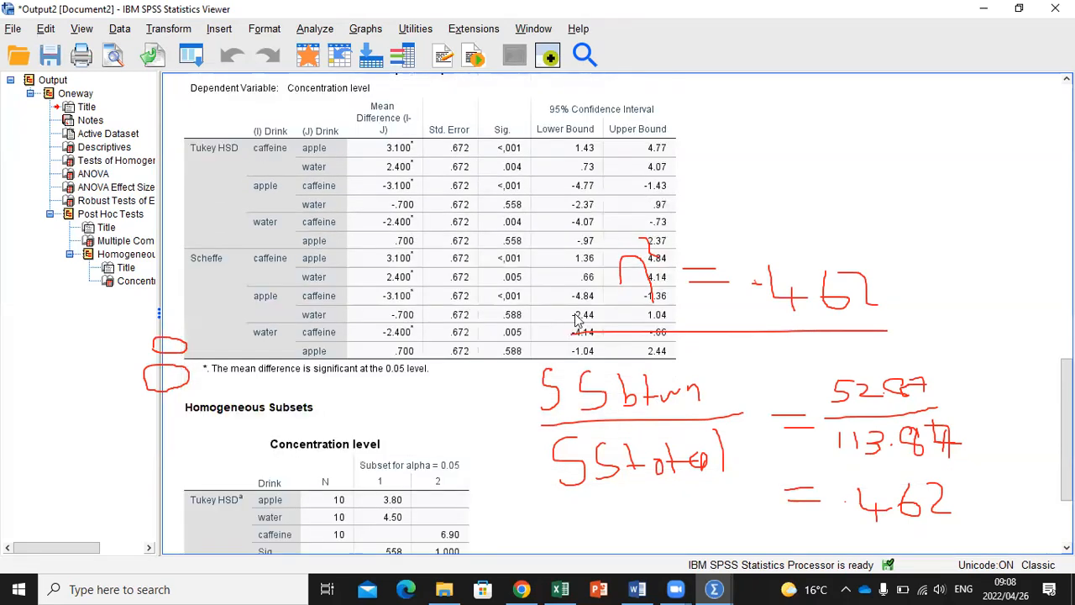
pyautogui.scroll(3, 691, 242)
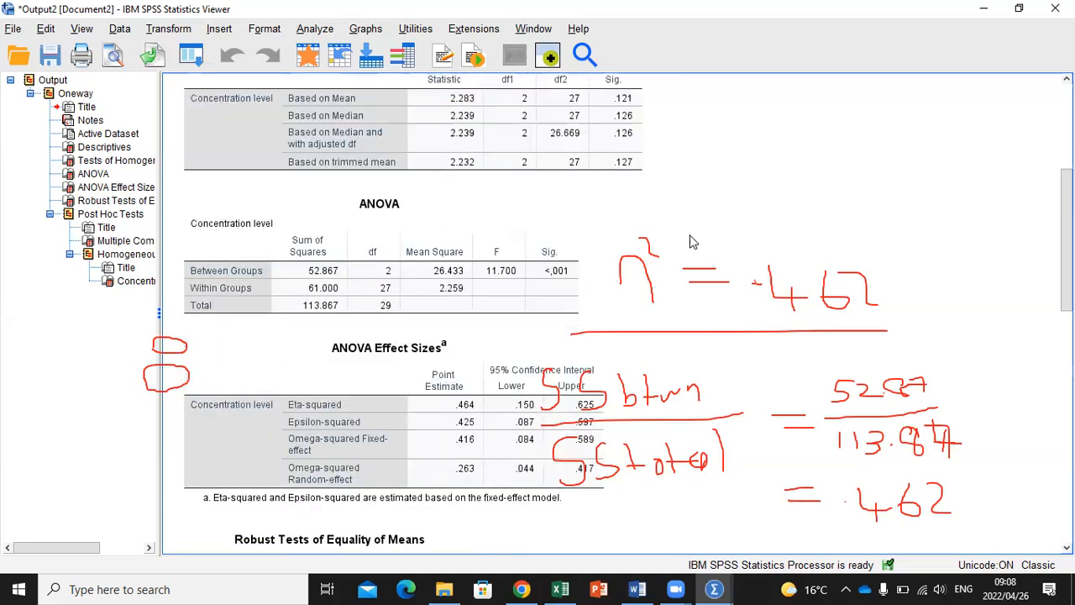